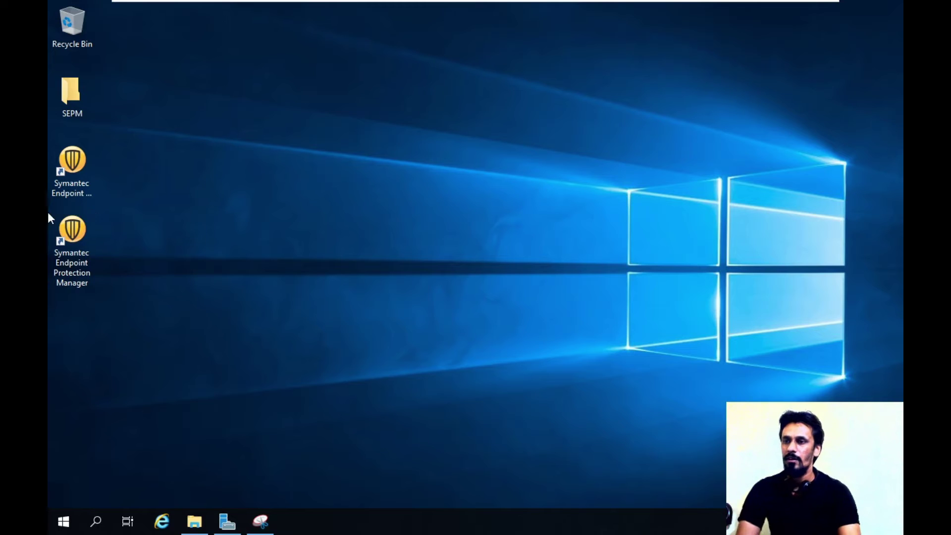
# Log on to SEPM at sepm:8443 with admin credentials, accepting the certificate and closing Getting Started.
pyautogui.click(66, 235)
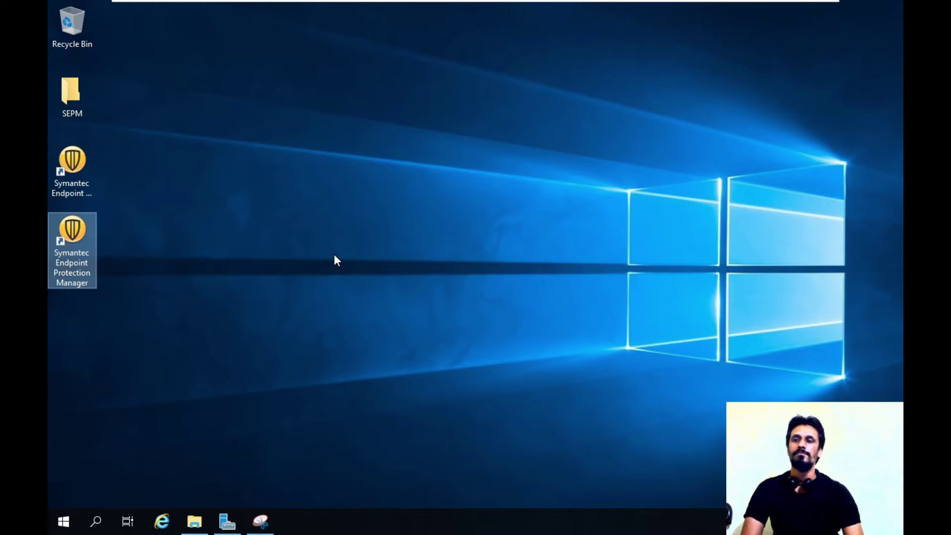
pyautogui.press('Return')
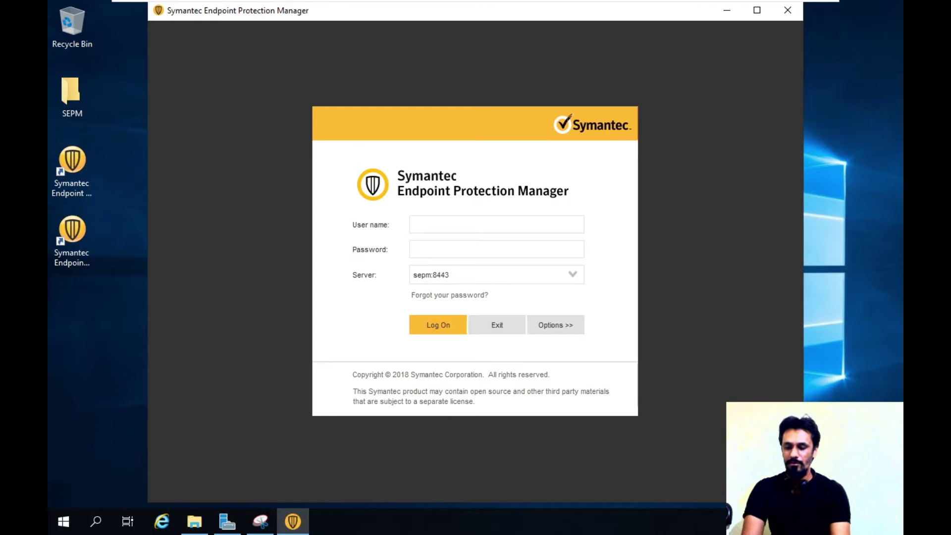
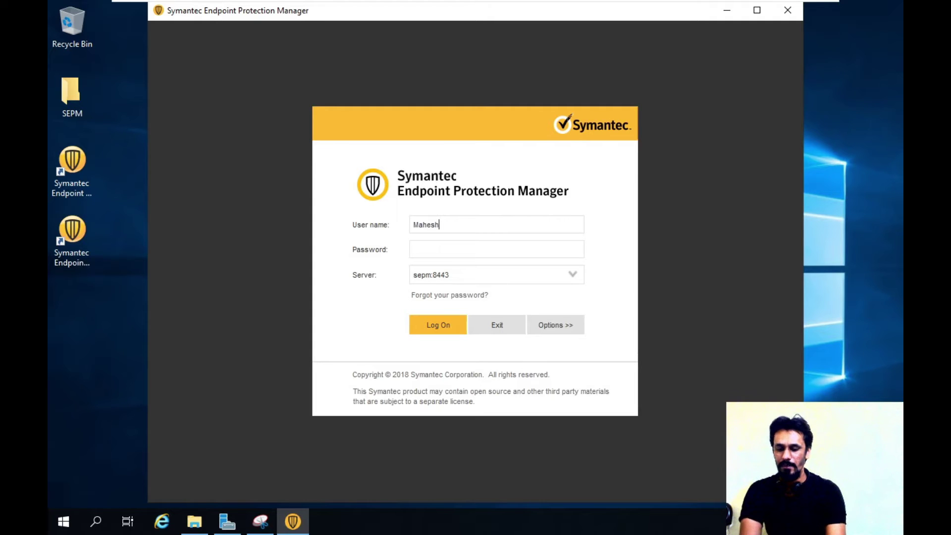
pyautogui.press('Tab')
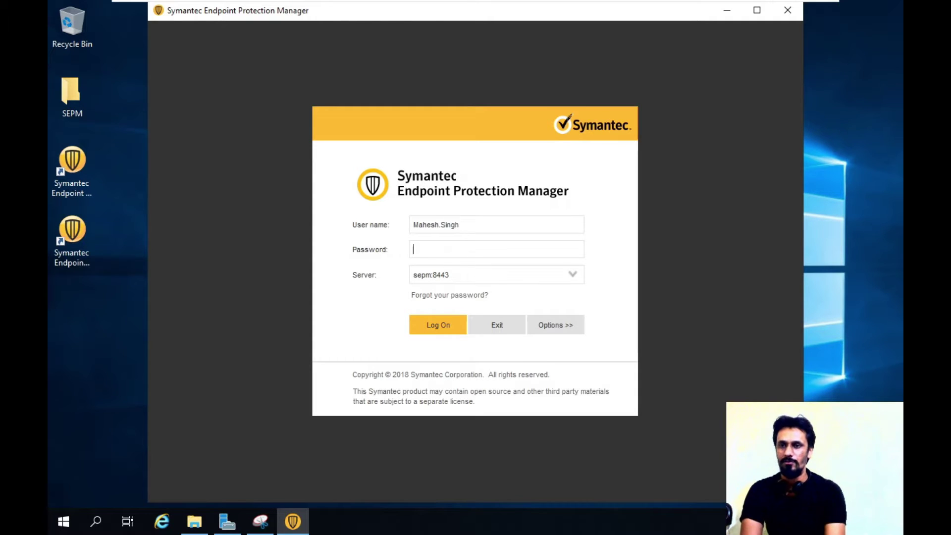
pyautogui.write('********')
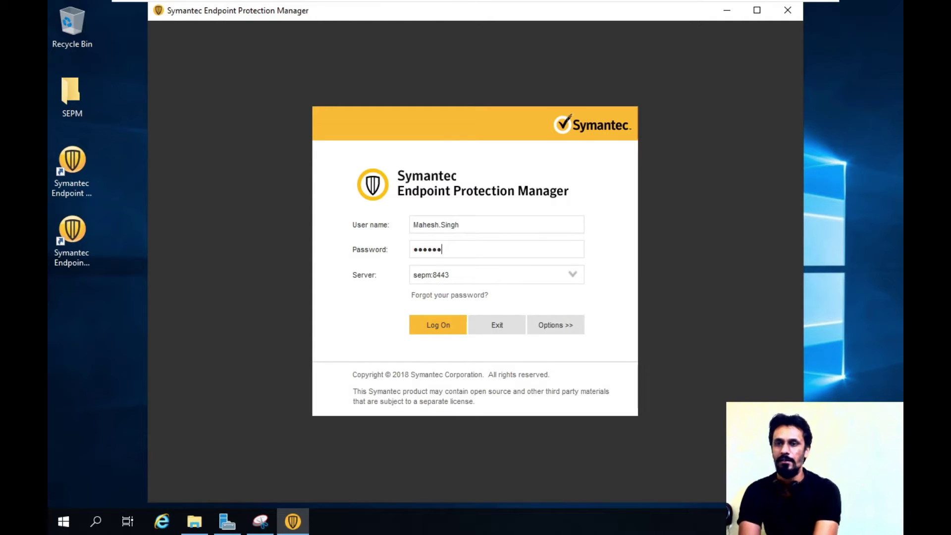
pyautogui.click(434, 327)
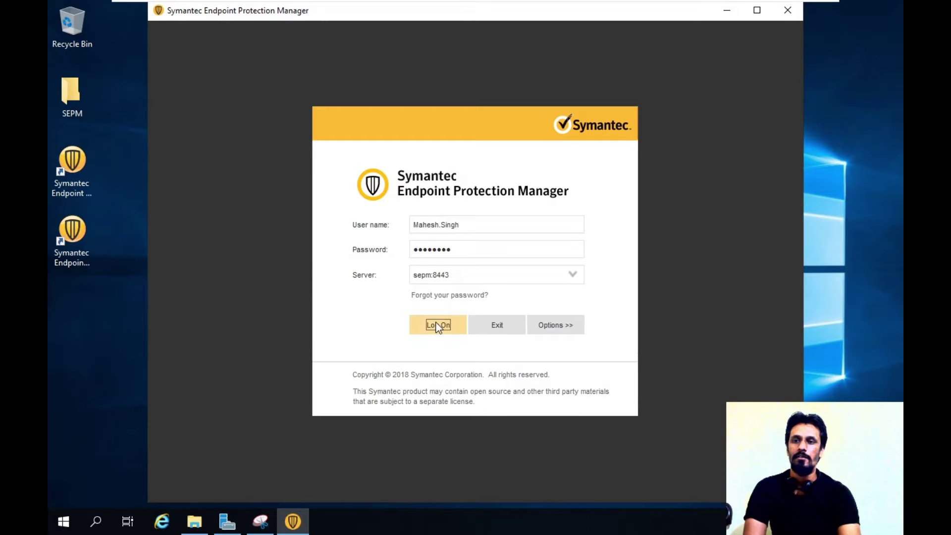
pyautogui.click(363, 426)
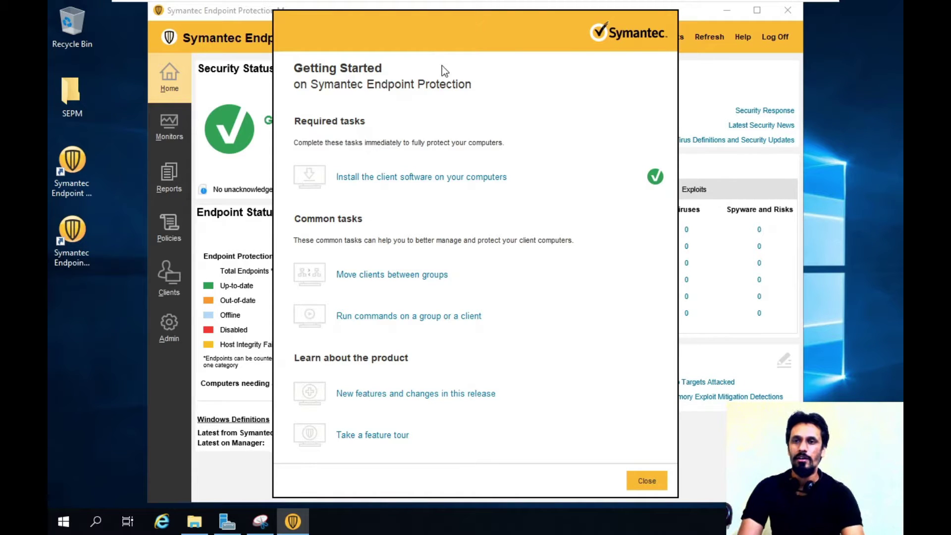
pyautogui.click(653, 479)
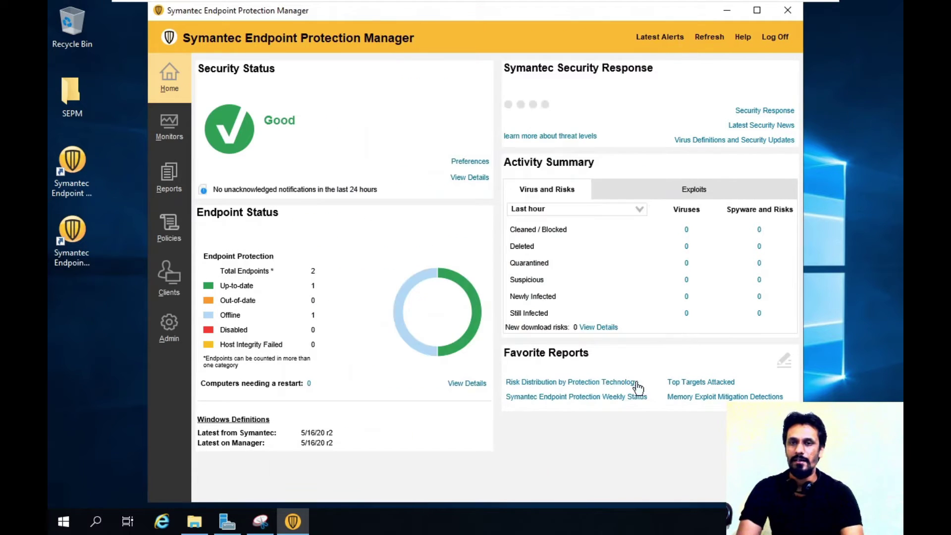
# Maximize the console, go to Policies, and bring up the policy list's context menu.
pyautogui.click(756, 12)
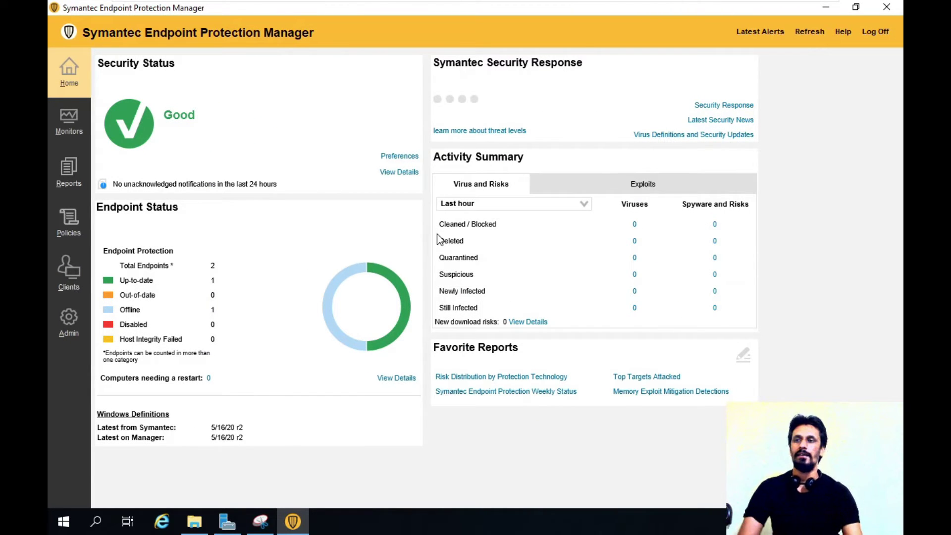
pyautogui.click(63, 224)
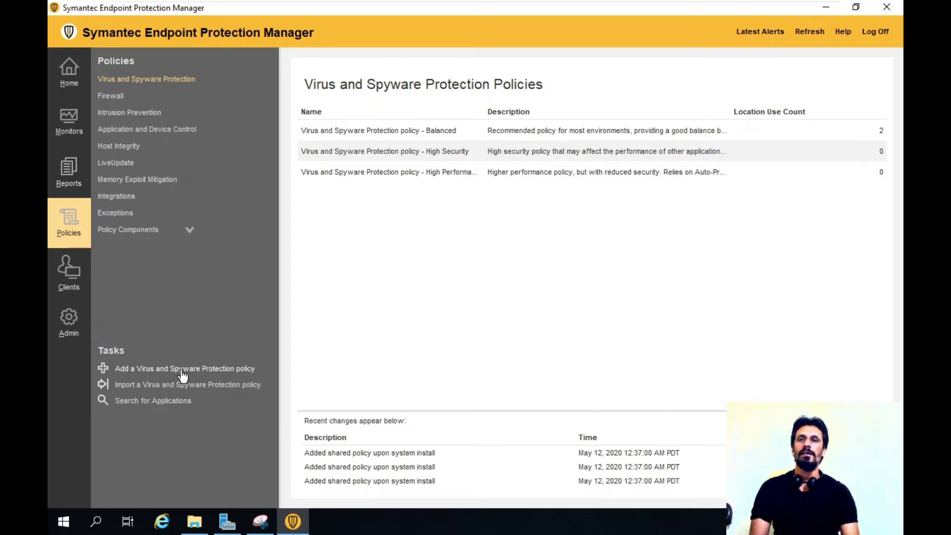
pyautogui.rightClick(496, 243)
# Add a Virus and Spyware Protection policy named Test_Policy, described 'for Testing purpose only'.
pyautogui.click(519, 254)
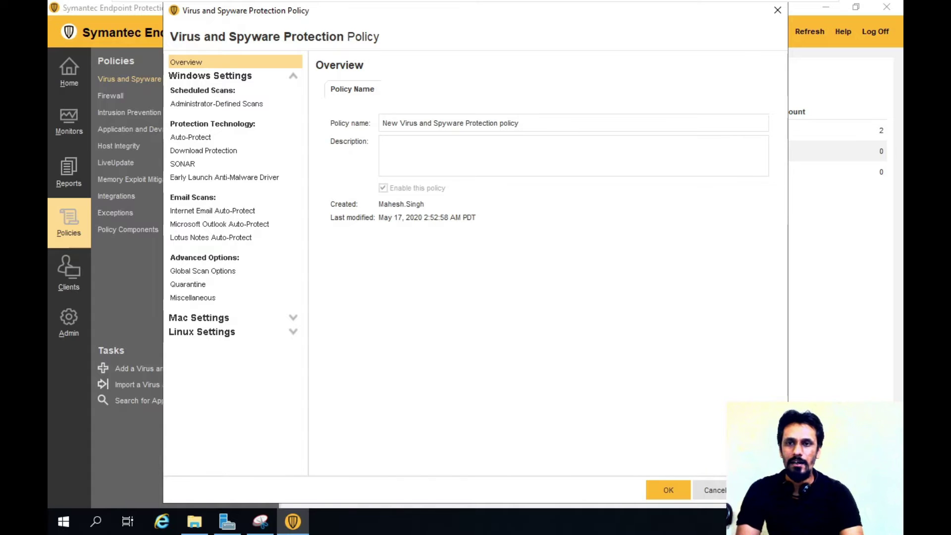
pyautogui.hotkey('ctrl', 'a')
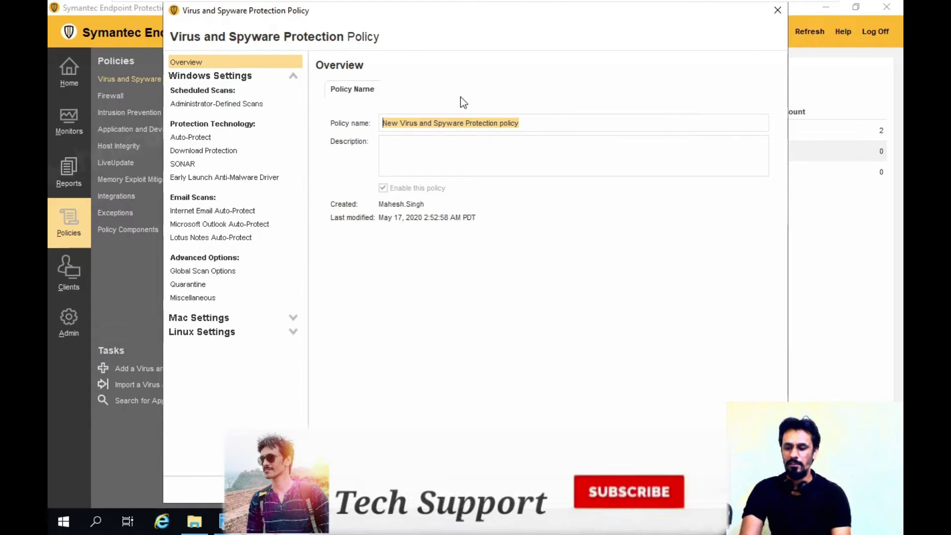
pyautogui.press('BackSpace')
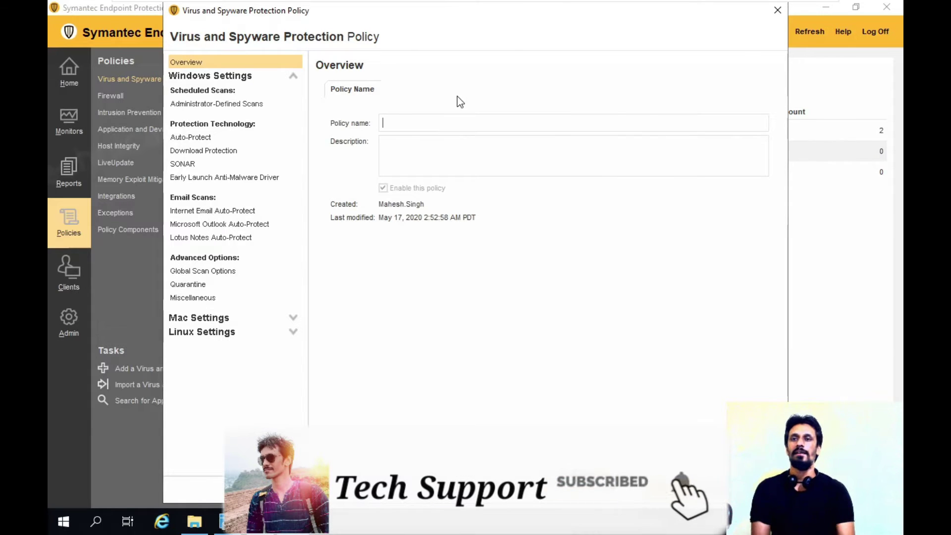
pyautogui.write('Tes')
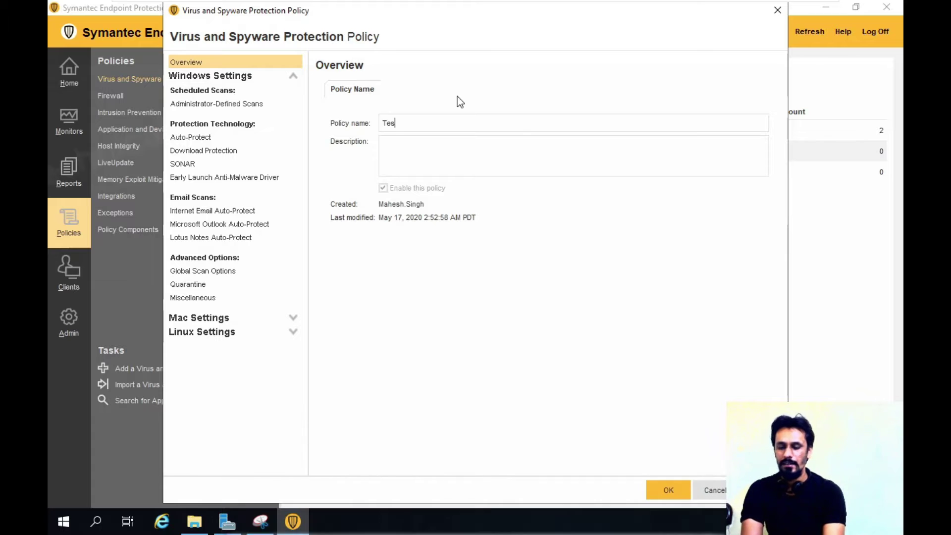
pyautogui.write('t_Policy')
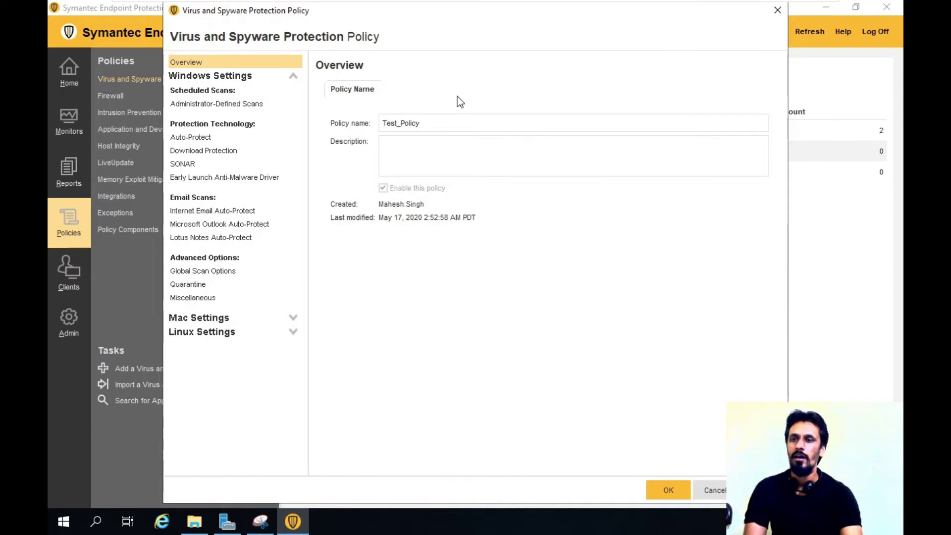
pyautogui.press('Tab')
pyautogui.write('Te')
pyautogui.press('BackSpace')
pyautogui.press('BackSpace')
pyautogui.write('tor Testing')
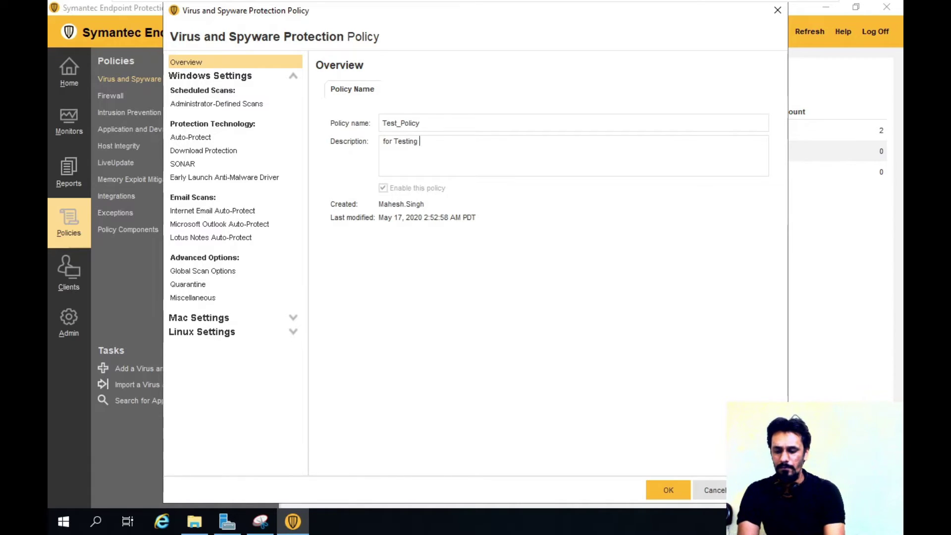
pyautogui.write(' purpose onle')
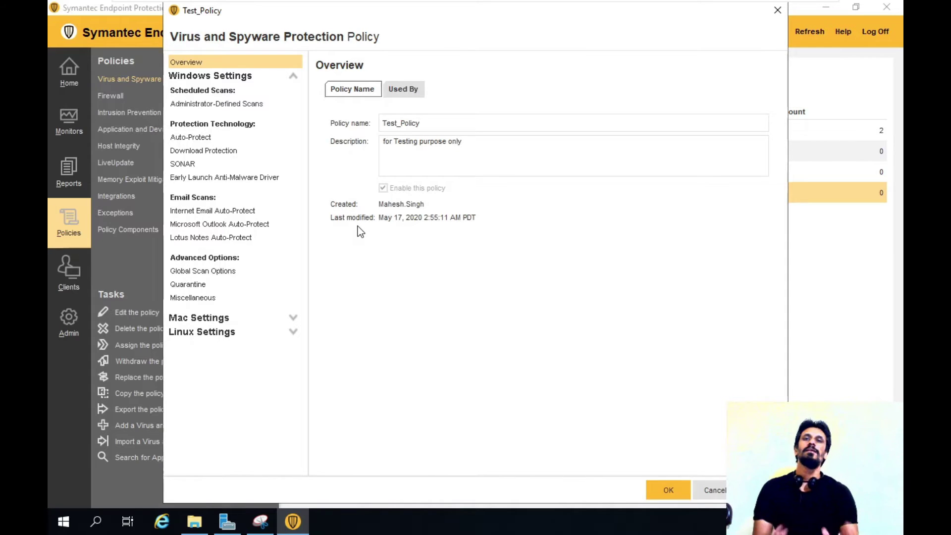
# Show Test_Policy's Windows Administrator-Defined Scans, listing the Daily Scheduled Scan at 00:30.
pyautogui.click(291, 77)
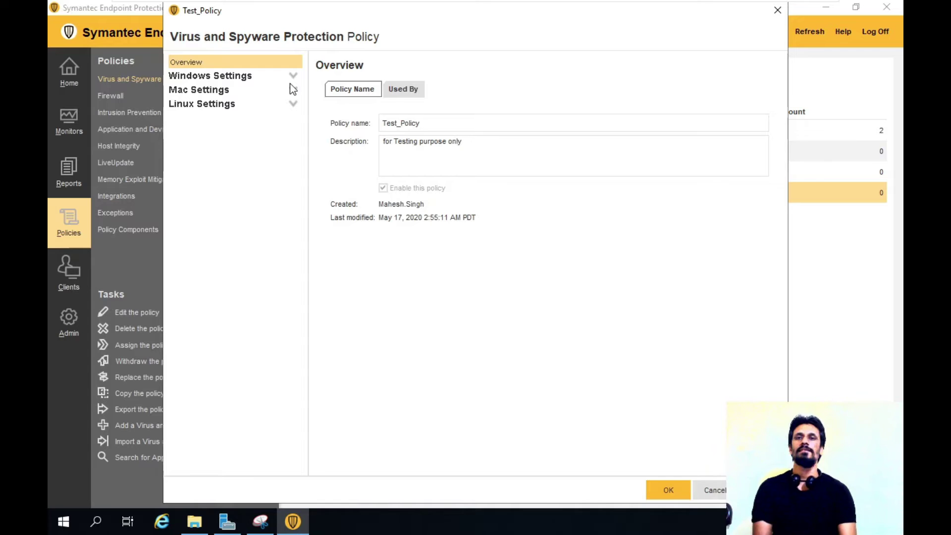
pyautogui.click(292, 75)
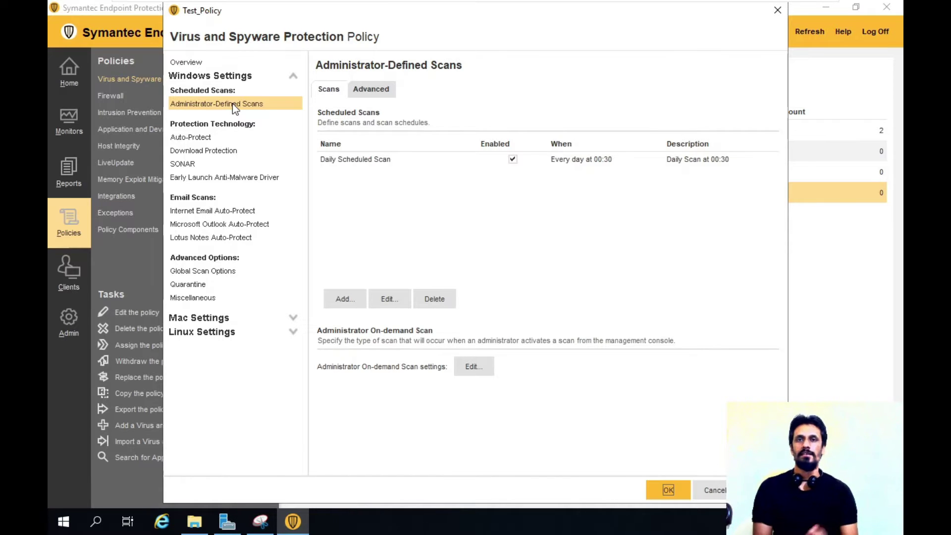
# Create a brand-new scheduled scan, bringing up its Scheduled Scan / Full Scan details form.
pyautogui.click(234, 106)
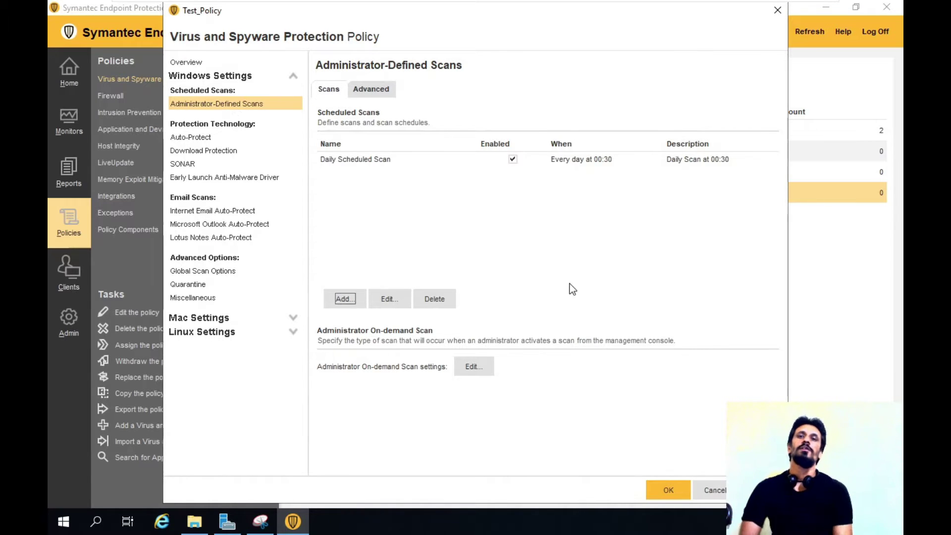
pyautogui.click(344, 299)
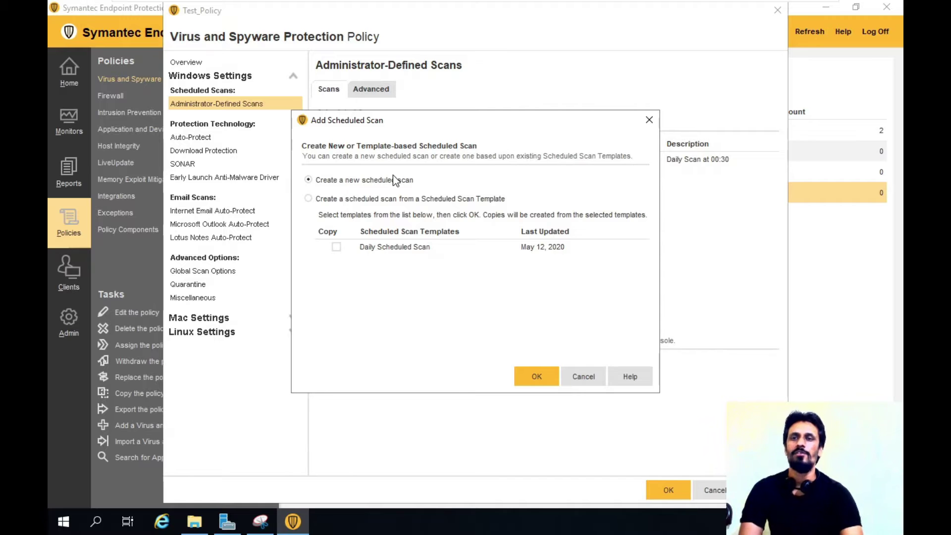
pyautogui.click(535, 374)
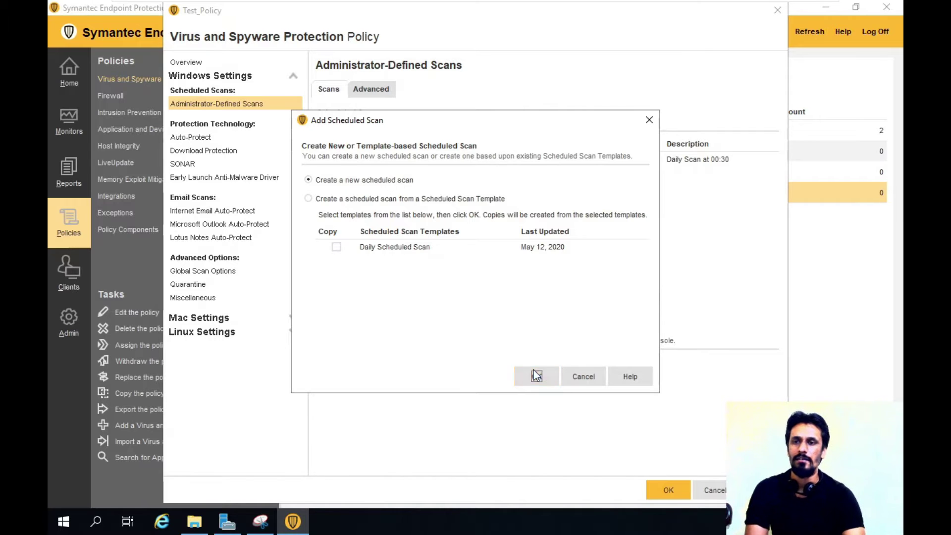
pyautogui.moveTo(394, 13); pyautogui.dragTo(426, 24)
# Replace the default scan name with 'Test Only' and add the description 'For Testing Purpose'.
pyautogui.hotkey('ctrl', 'a')
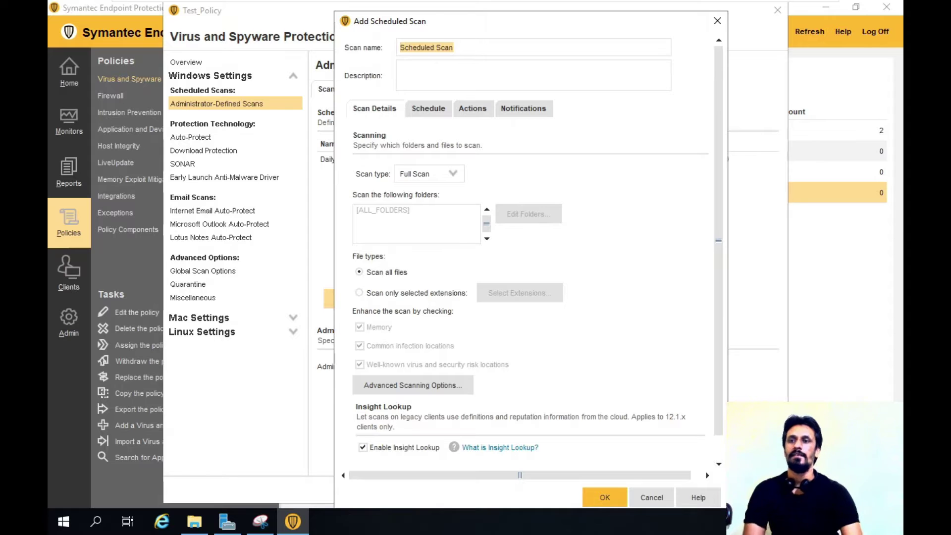
pyautogui.write('Test')
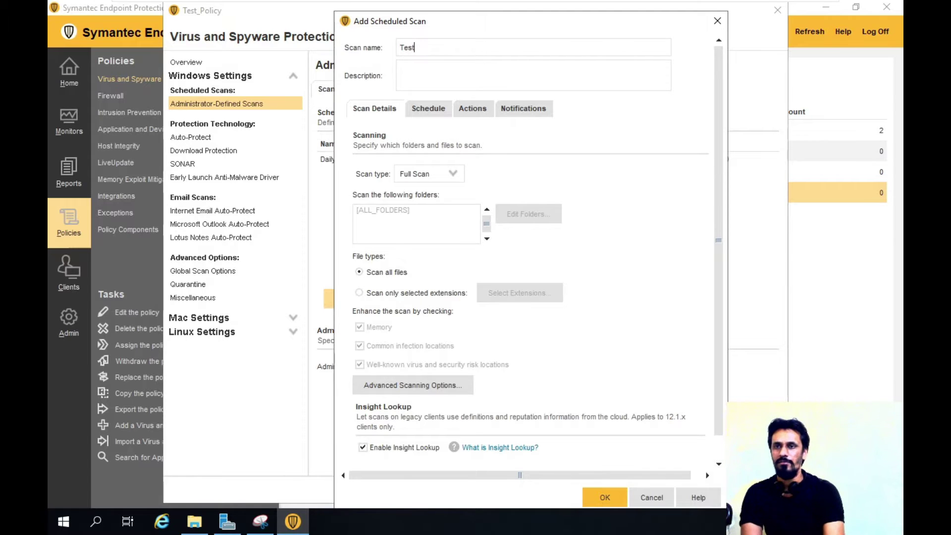
pyautogui.write(' Only')
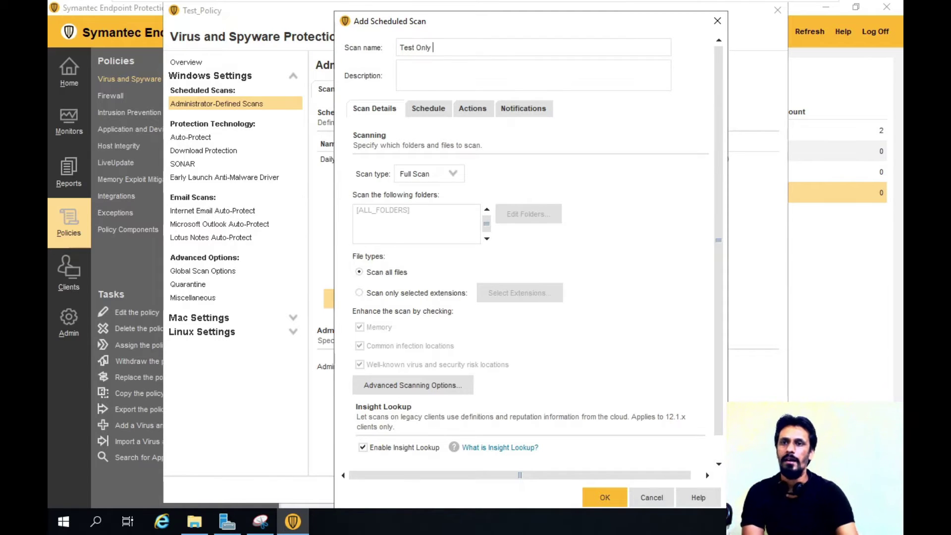
pyautogui.click(401, 66)
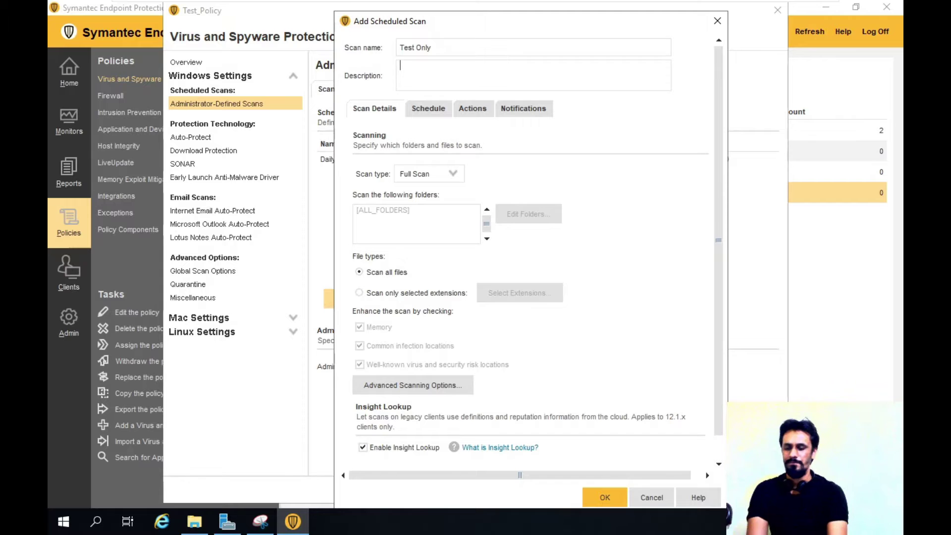
pyautogui.write('For')
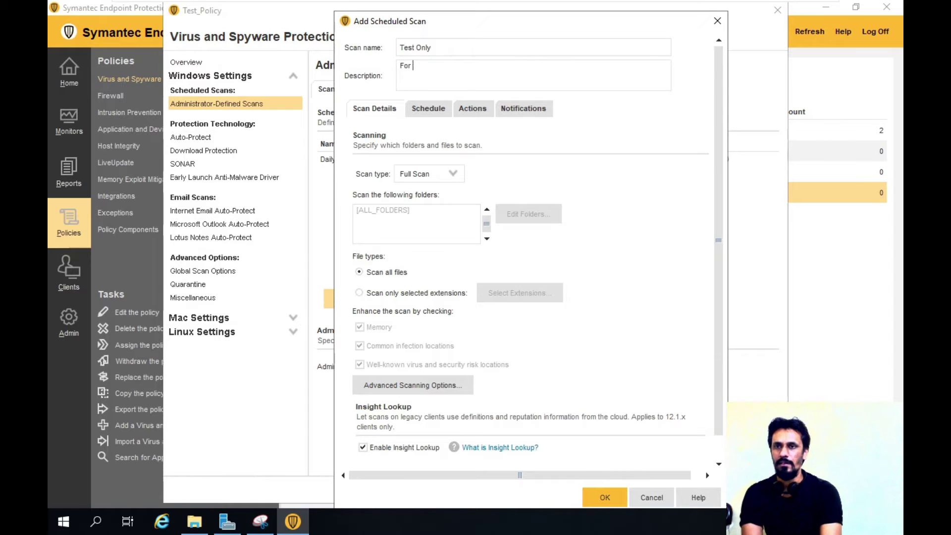
pyautogui.write(' Testin')
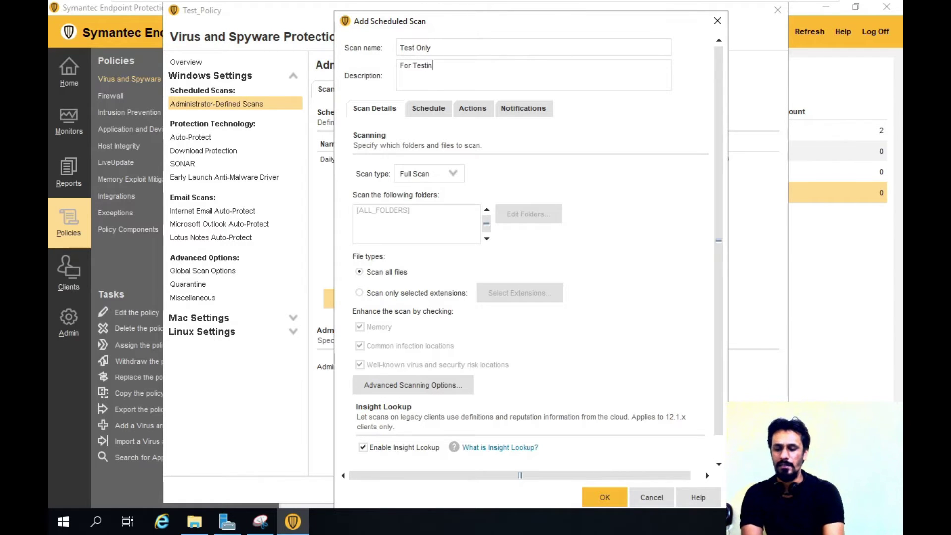
pyautogui.write('g Purpose')
pyautogui.press('Tab')
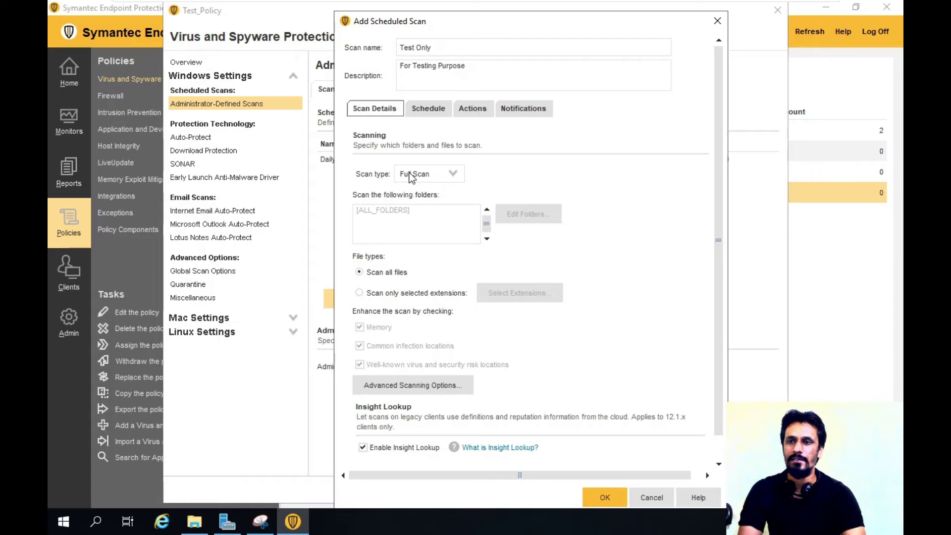
# Set the Test Only scan type to Active Scan and review its daily 00:30 schedule.
pyautogui.click(451, 176)
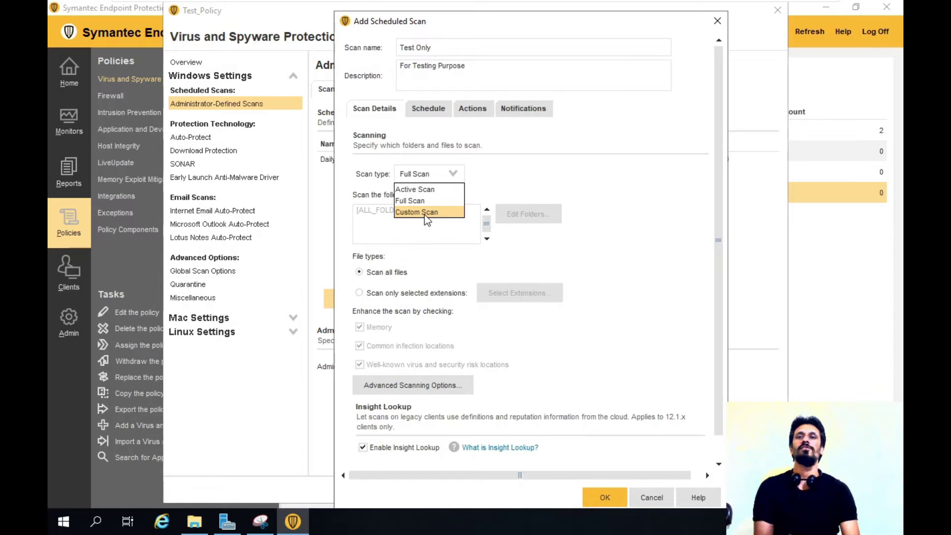
pyautogui.scroll(-1, 428, 210)
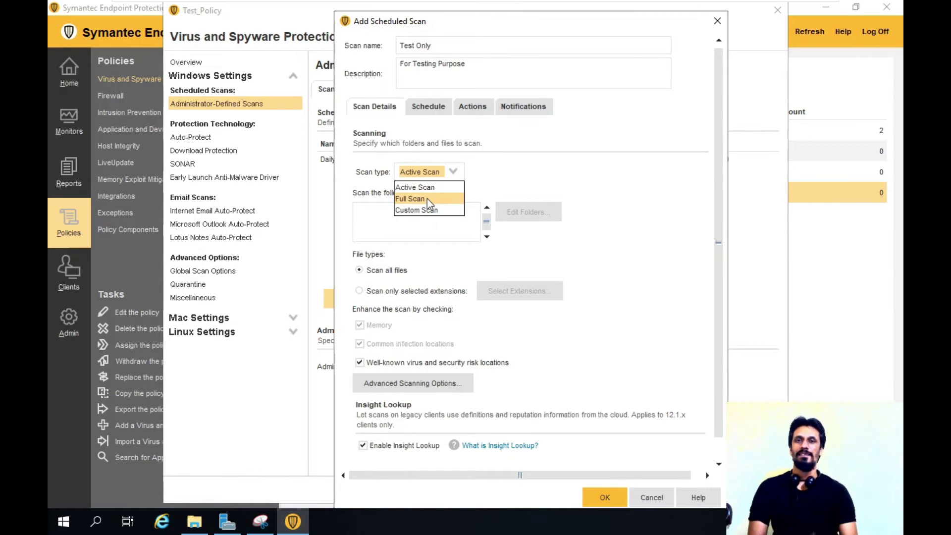
pyautogui.click(422, 191)
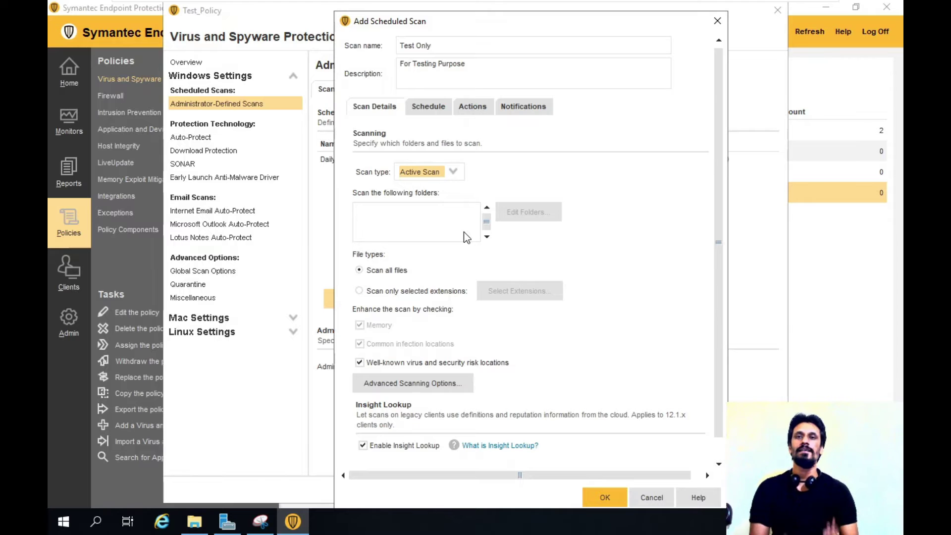
pyautogui.click(428, 109)
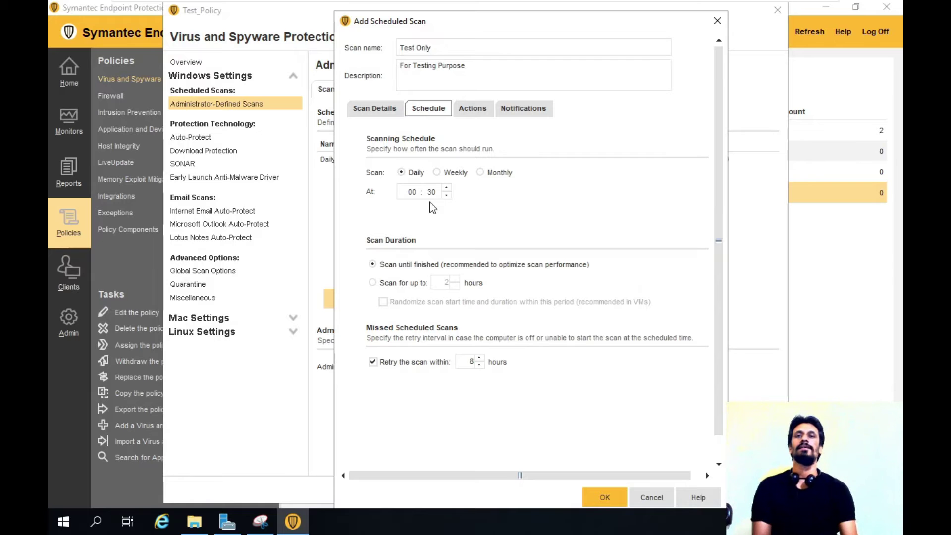
# Keep the scan running until finished instead of a 2-hour limit, and review its Malware actions.
pyautogui.scroll(-1, 417, 247)
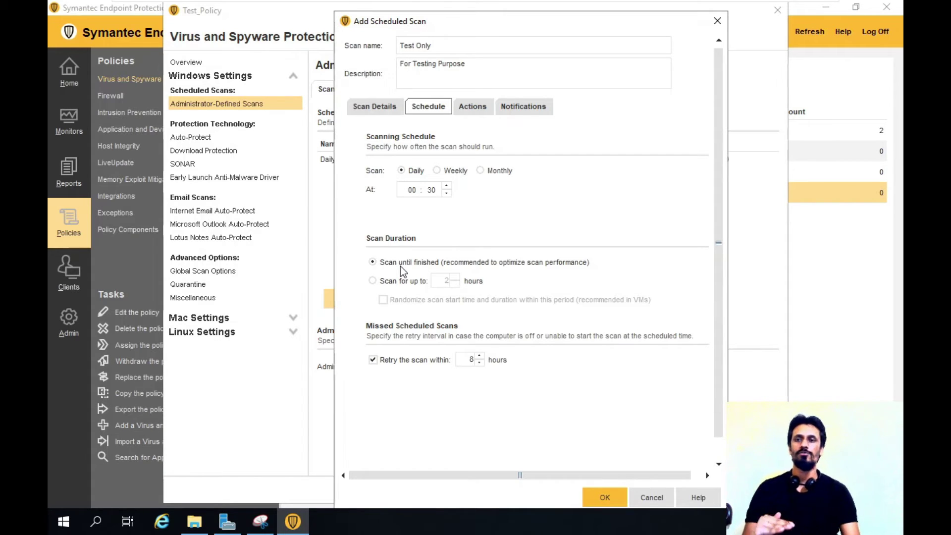
pyautogui.click(373, 281)
pyautogui.click(447, 280)
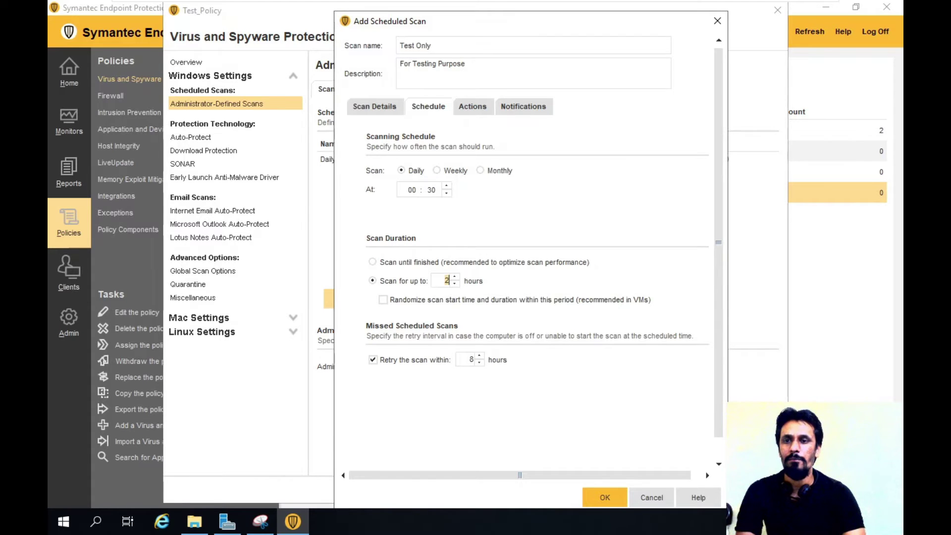
pyautogui.click(408, 281)
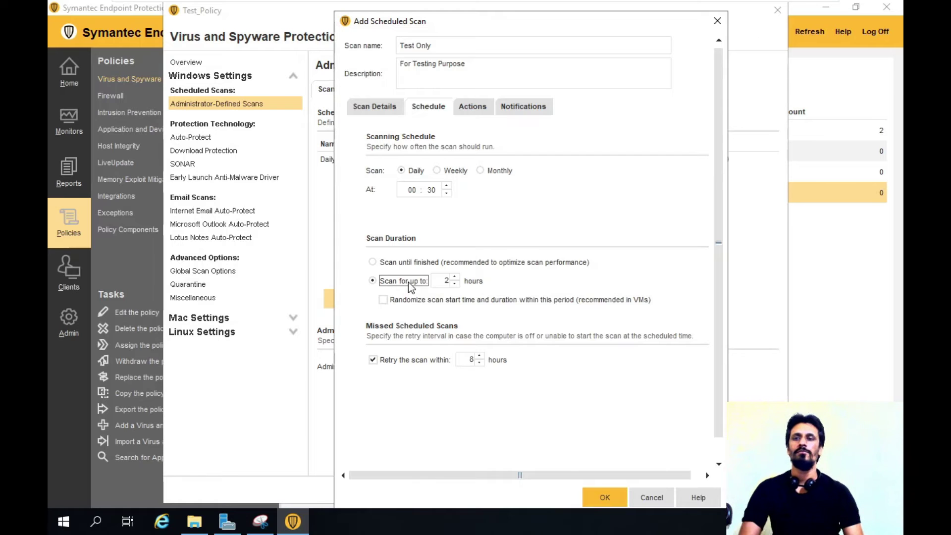
pyautogui.click(565, 266)
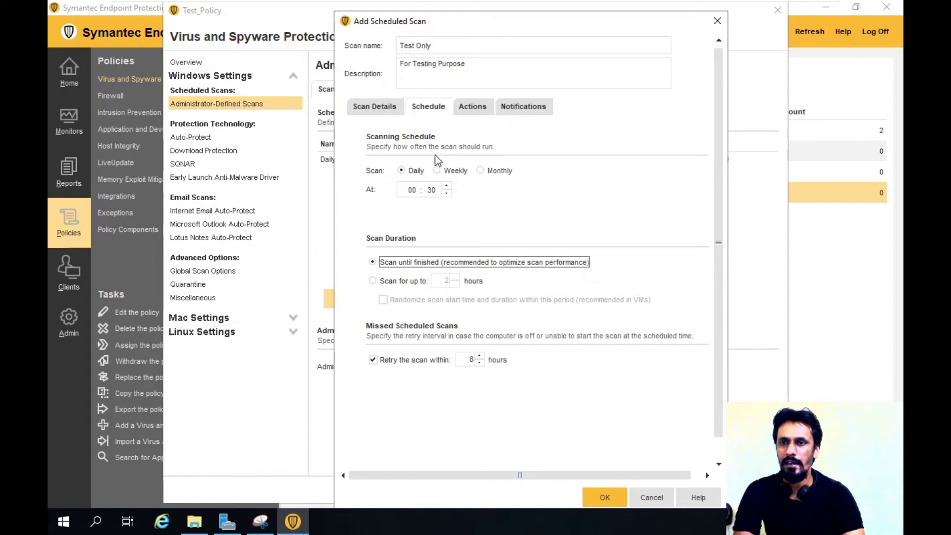
pyautogui.click(471, 114)
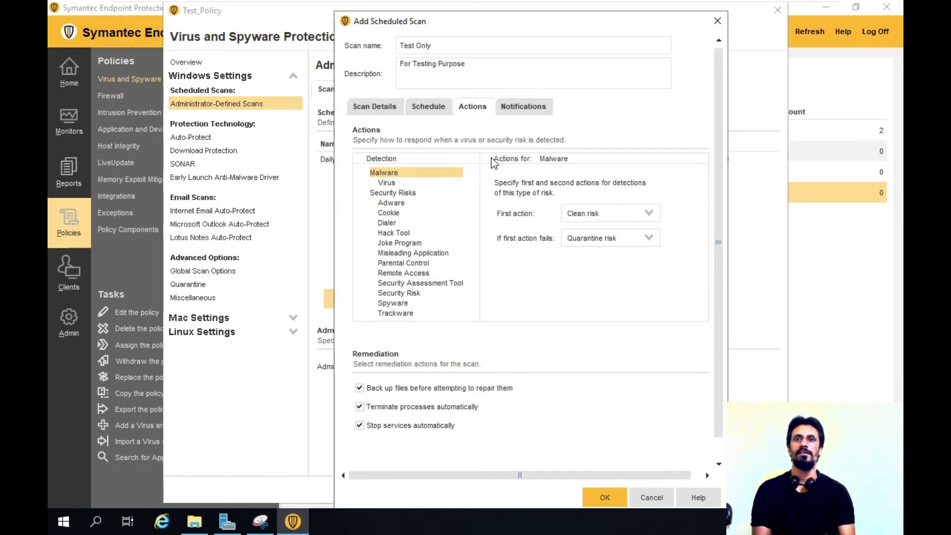
# Set Malware's first action to Quarantine risk and the fallback to Leave alone (log only).
pyautogui.click(388, 173)
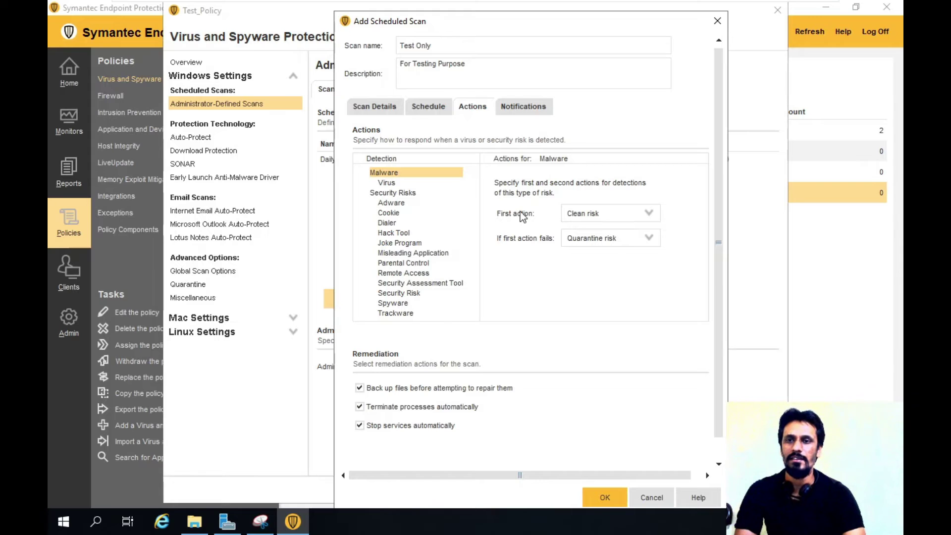
pyautogui.click(614, 217)
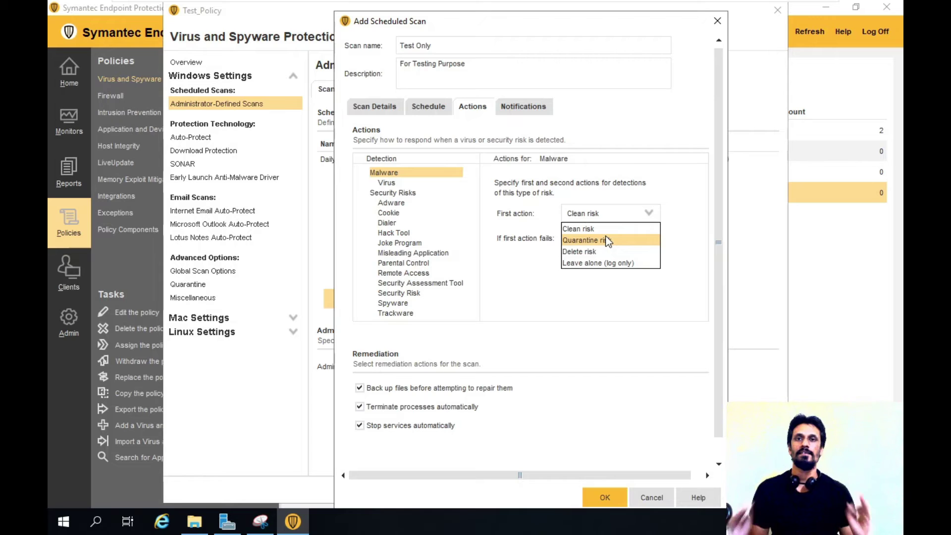
pyautogui.click(607, 241)
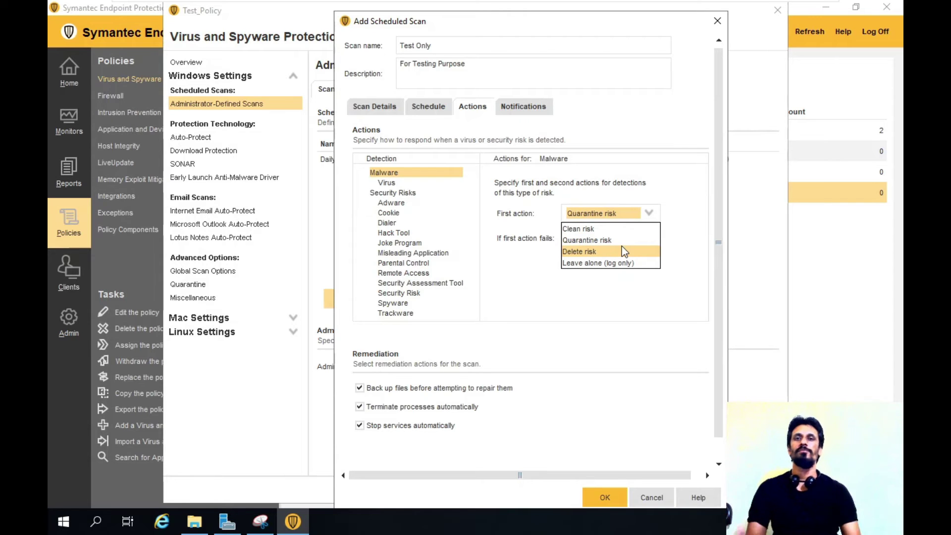
pyautogui.click(609, 263)
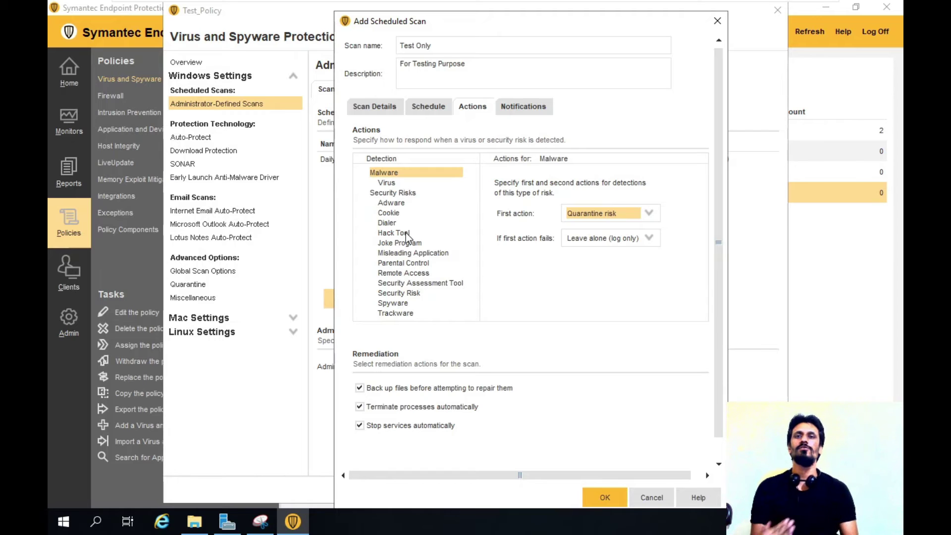
pyautogui.click(544, 109)
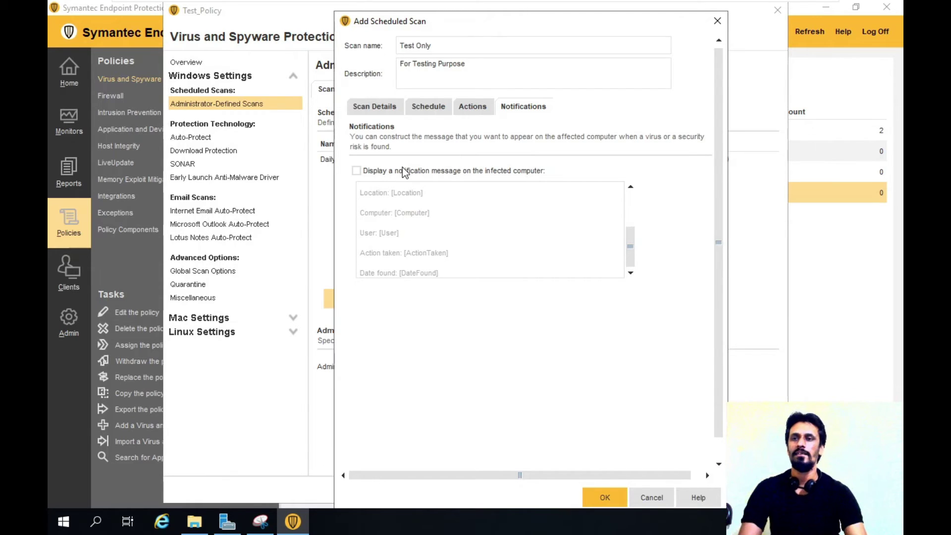
# Enable the notification message on infected computers and save the Test Only scheduled scan.
pyautogui.click(373, 172)
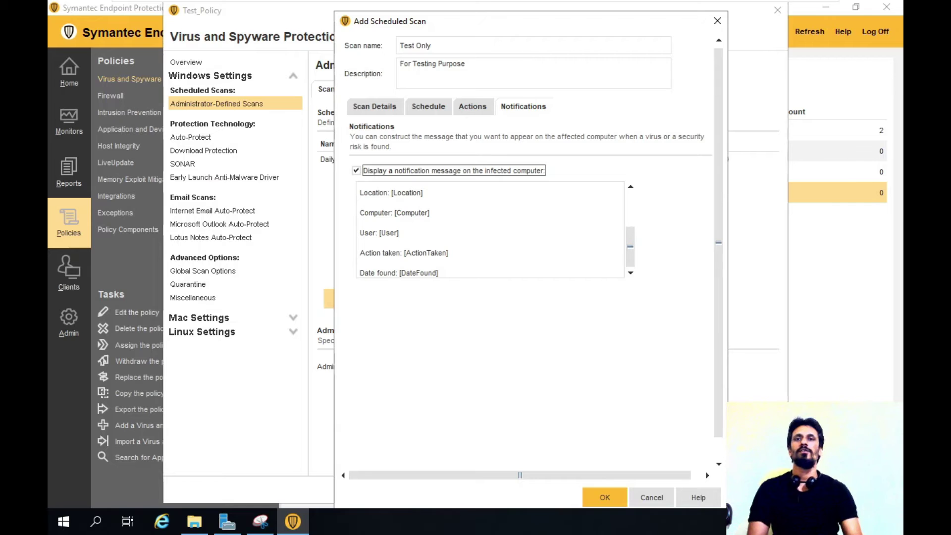
pyautogui.doubleClick(374, 192)
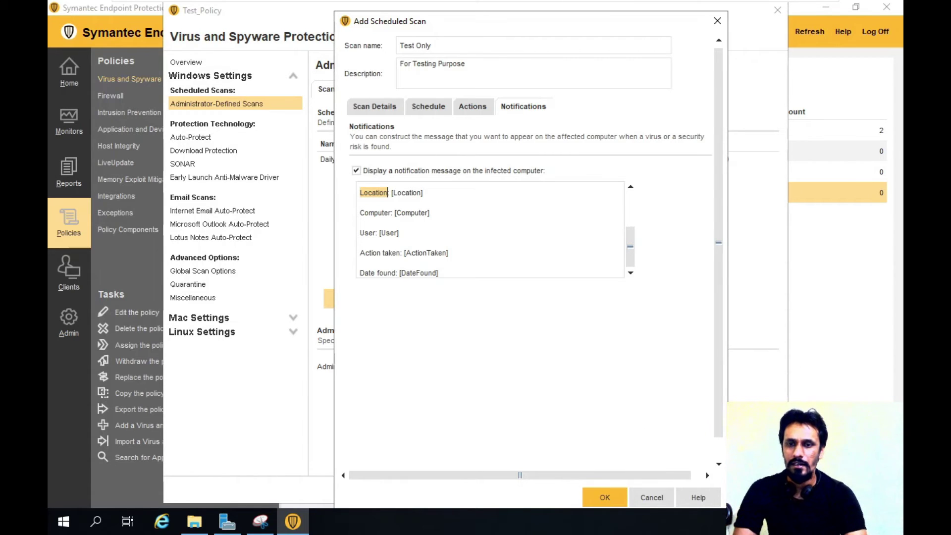
pyautogui.click(614, 494)
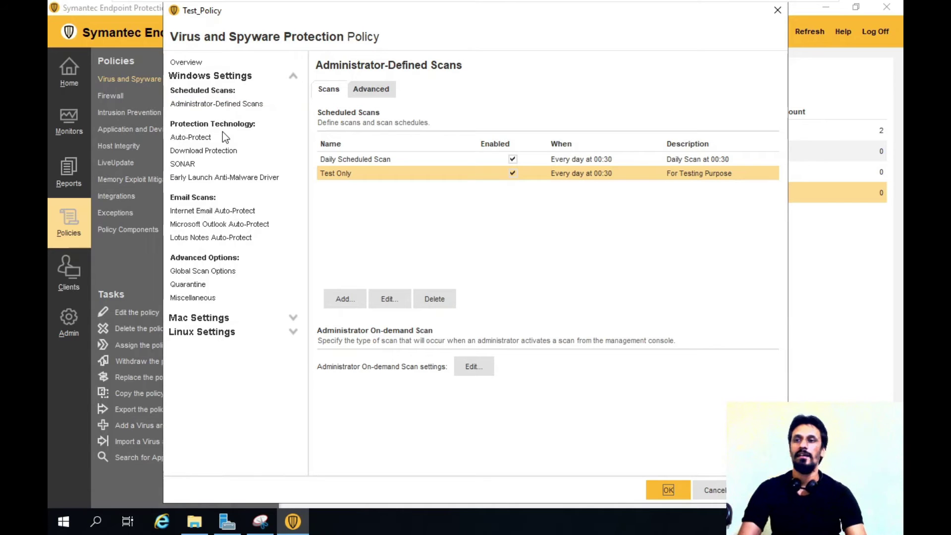
# Show Test_Policy's Auto-Protect page, with Auto-Protect enabled and scanning all files.
pyautogui.click(187, 139)
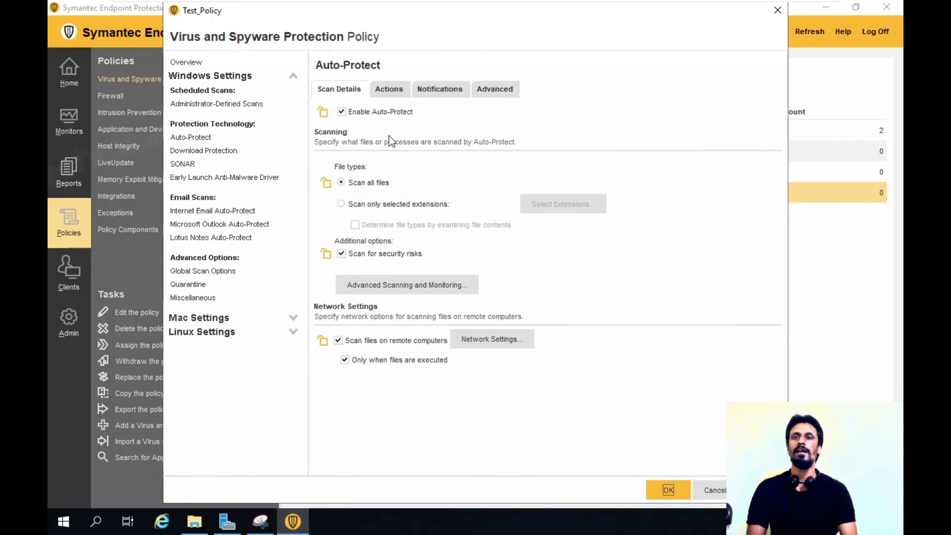
# Review Auto-Protect's detection actions for Virus, Dialer and Malware risks.
pyautogui.click(391, 87)
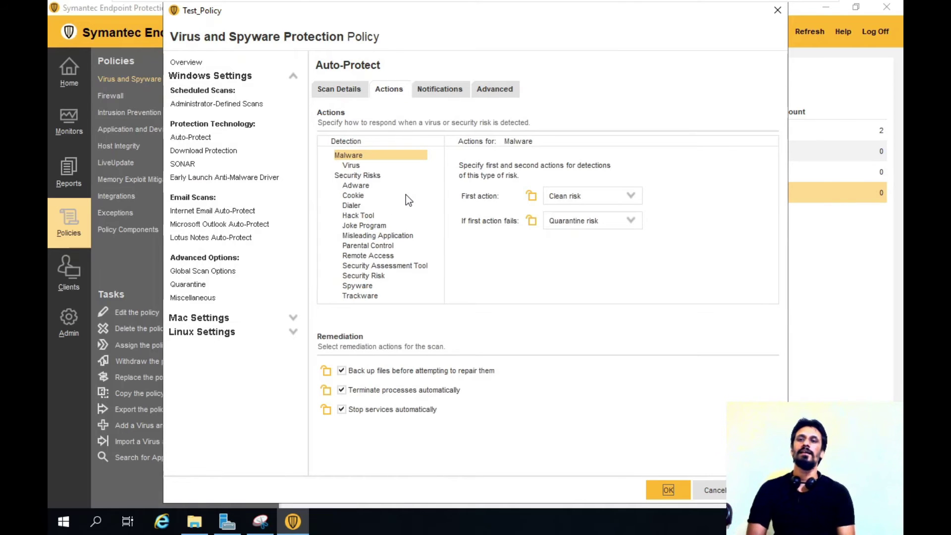
pyautogui.click(361, 165)
pyautogui.click(357, 204)
pyautogui.click(358, 166)
pyautogui.click(362, 205)
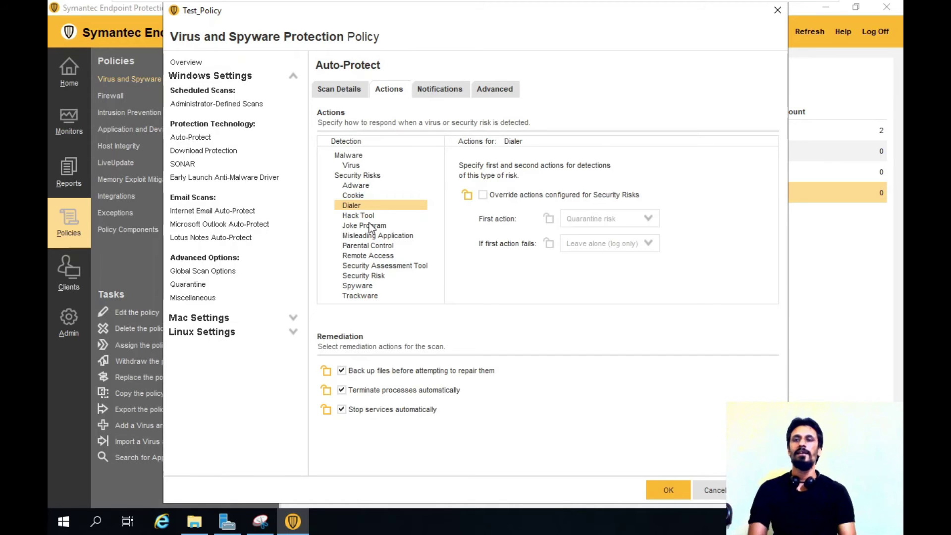
pyautogui.click(356, 156)
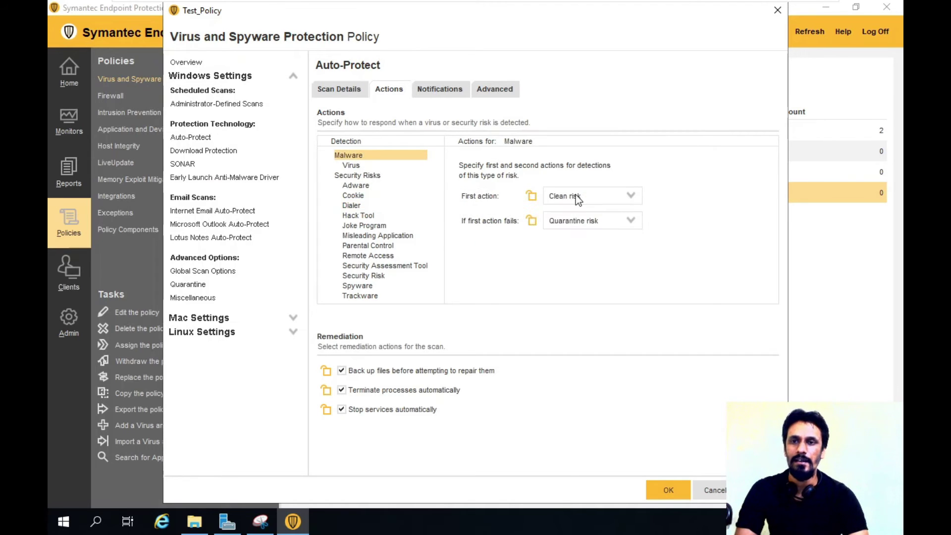
# Leave Clean risk as the first malware action and view Auto-Protect's notification settings.
pyautogui.click(608, 193)
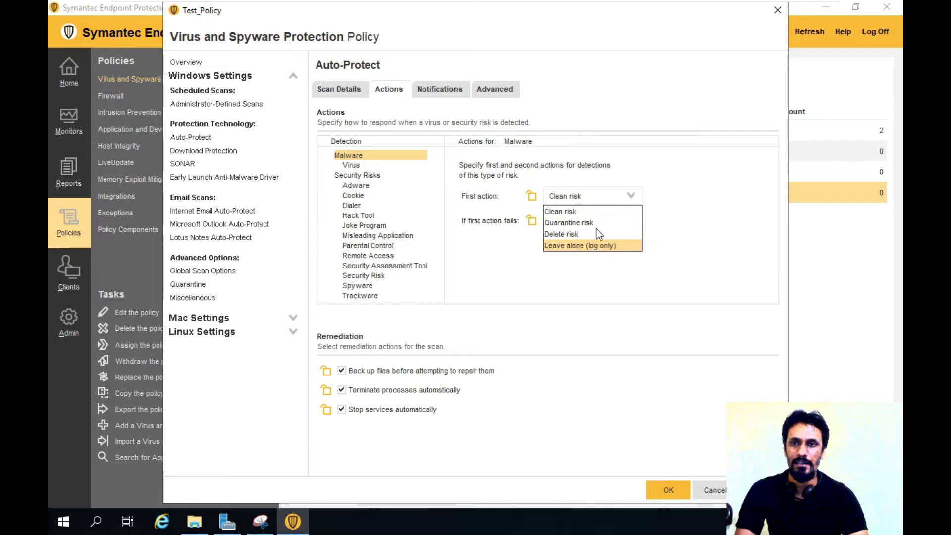
pyautogui.click(669, 202)
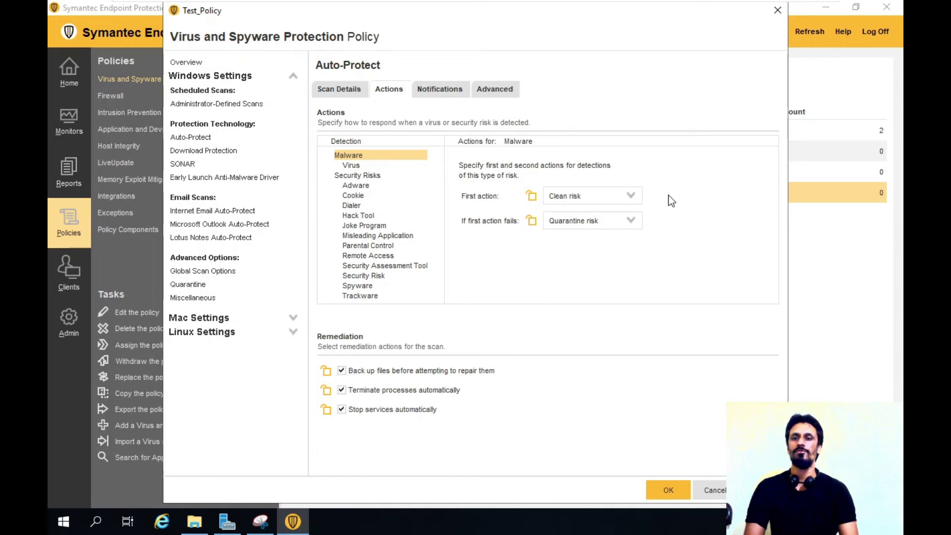
pyautogui.click(444, 94)
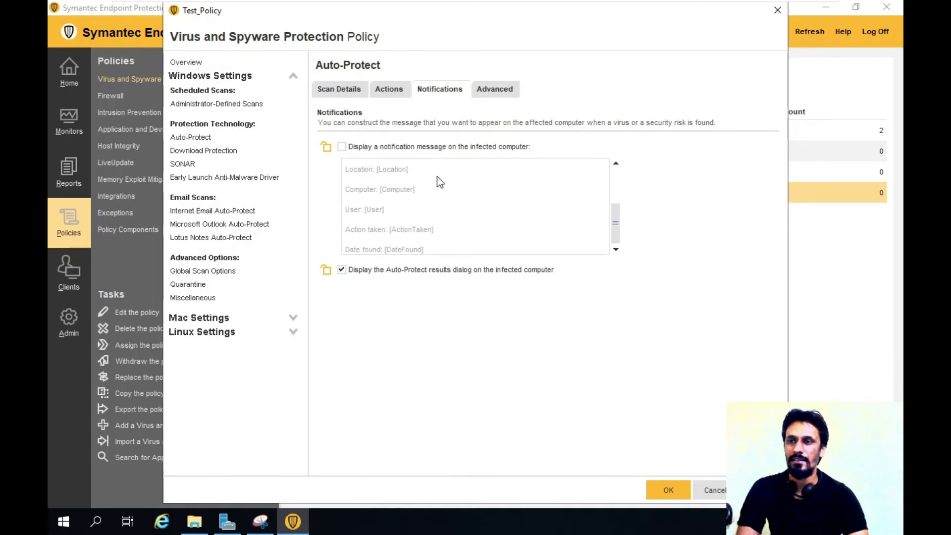
# Leave the infected-computer message off, check Advanced options, then show Download Protection at Level 5.
pyautogui.click(412, 148)
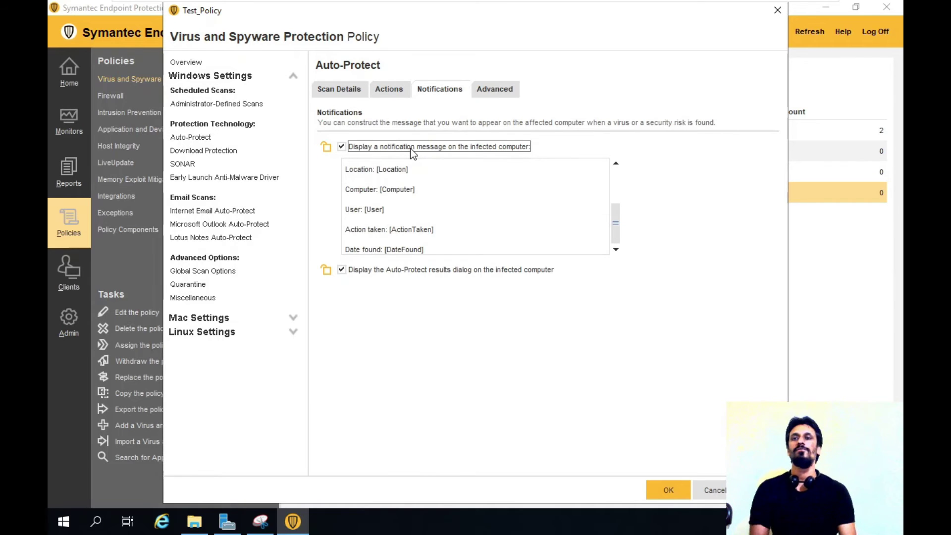
pyautogui.click(412, 148)
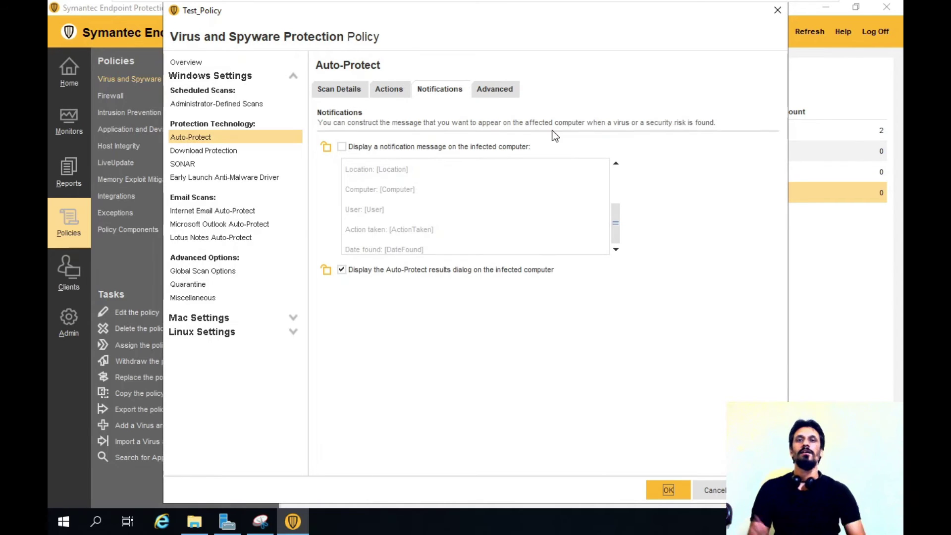
pyautogui.click(502, 91)
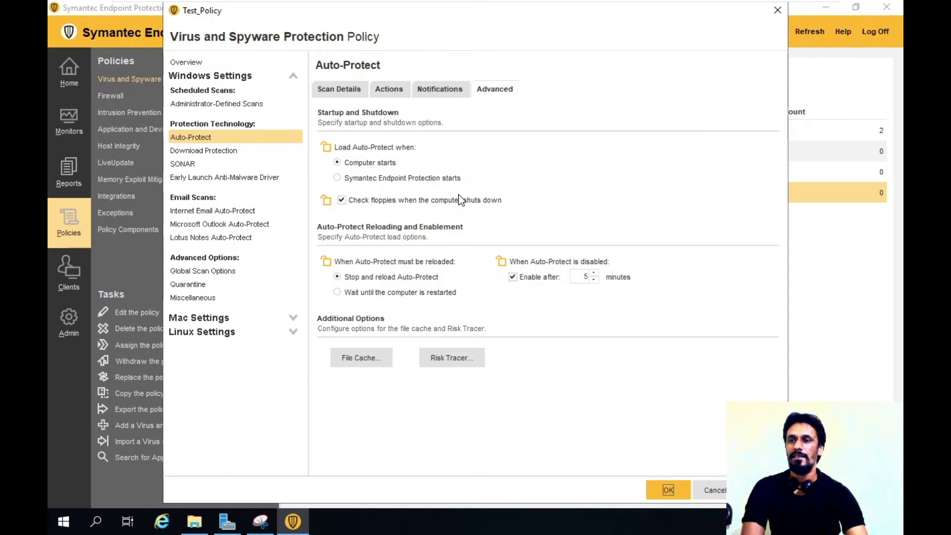
pyautogui.click(209, 151)
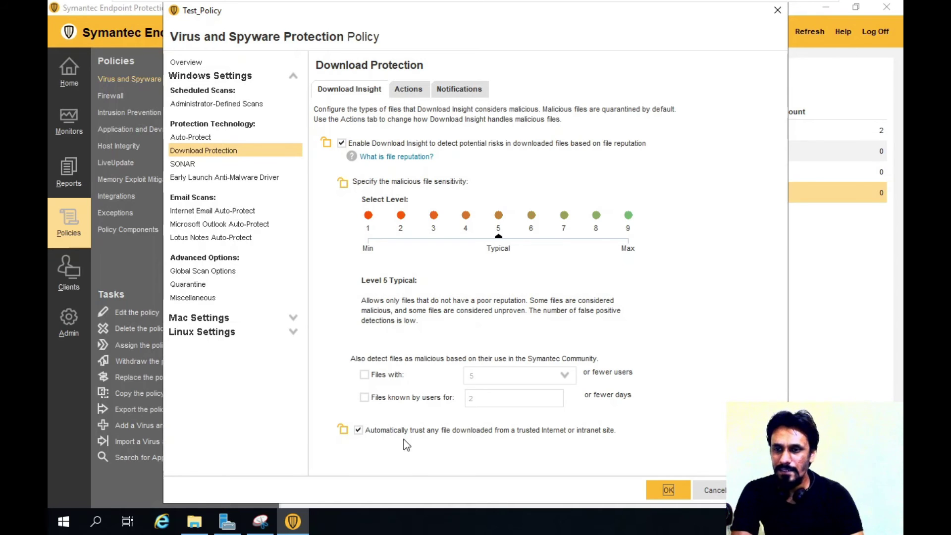
# Keep Quarantine risk as first action for malicious downloads, review notifications, then show SONAR settings.
pyautogui.click(409, 91)
pyautogui.click(449, 140)
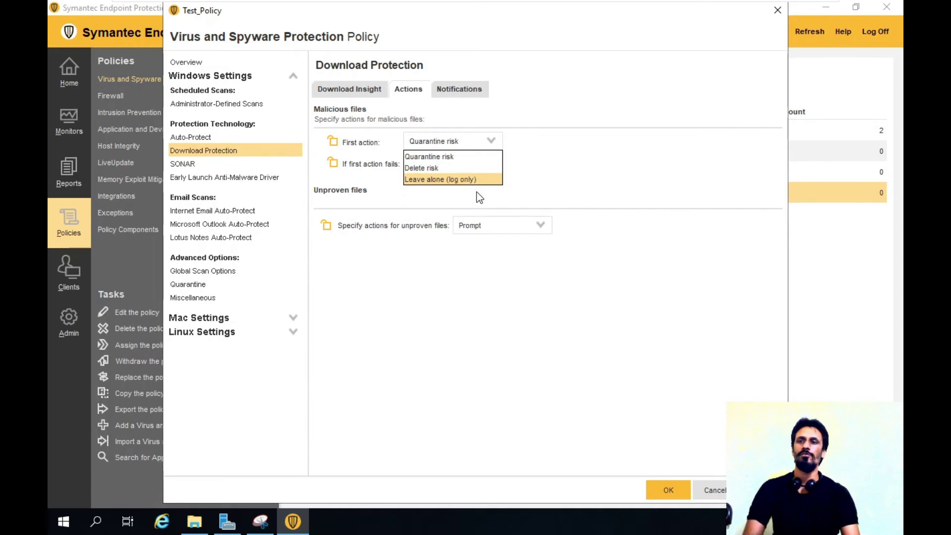
pyautogui.click(436, 157)
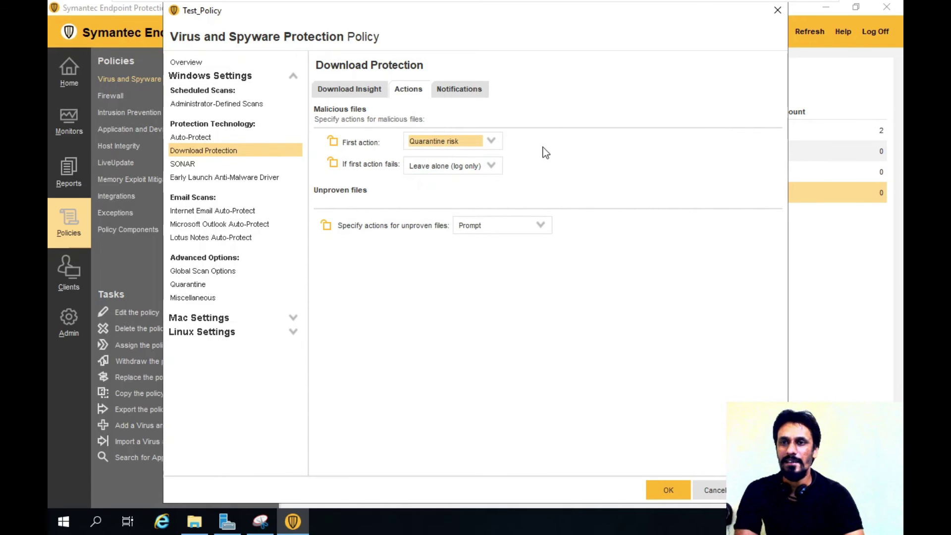
pyautogui.click(459, 90)
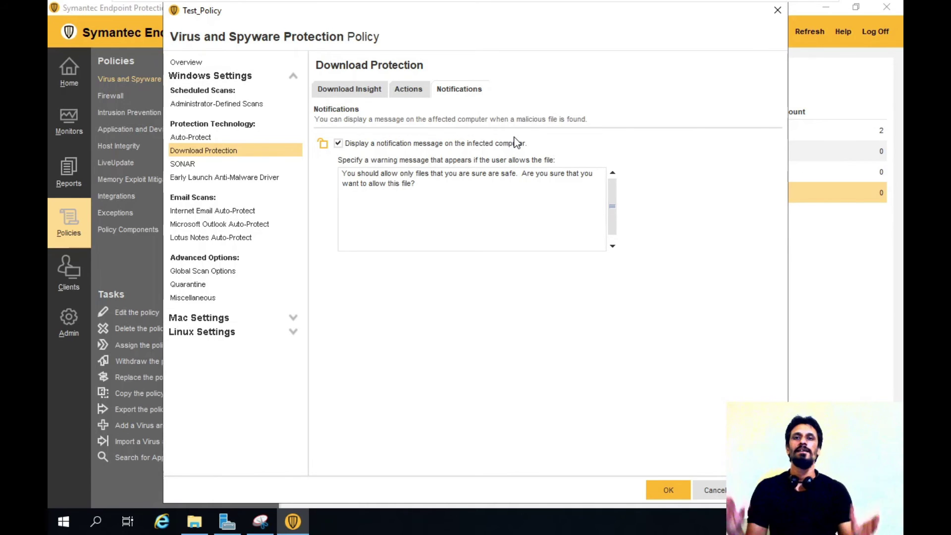
pyautogui.click(190, 161)
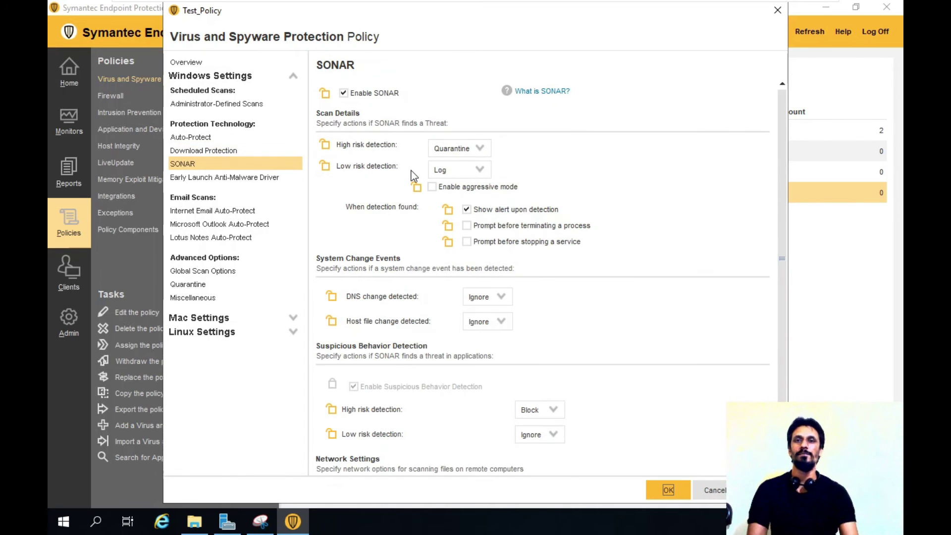
# Check the Early Launch Anti-Malware Driver page, then show Internet Email Auto-Protect's all-files, 3-level scanning.
pyautogui.click(201, 177)
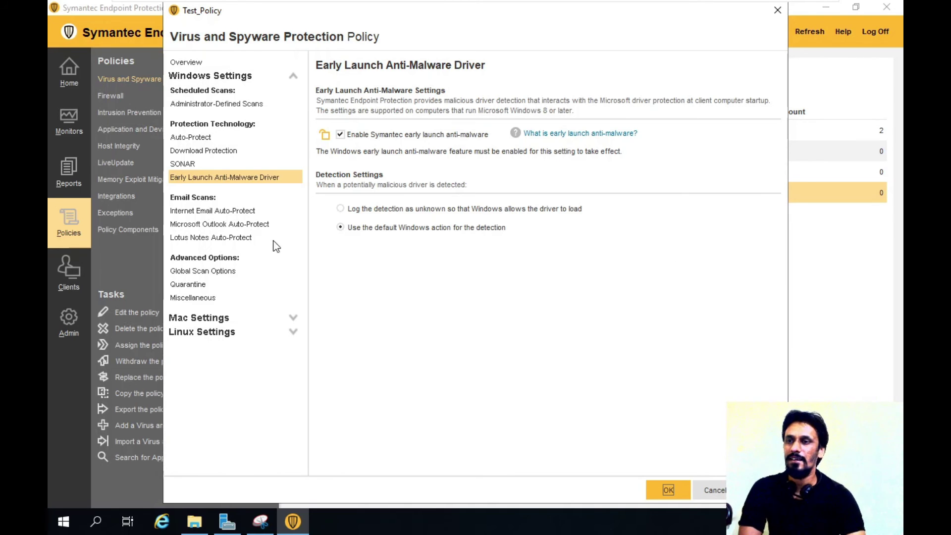
pyautogui.click(208, 209)
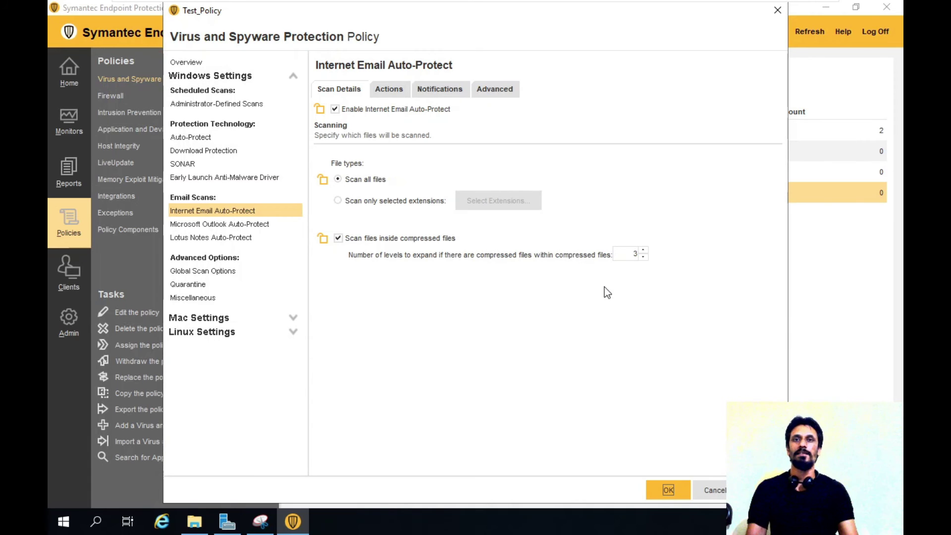
# Review Outlook Auto-Protect actions, Global Scan Options and Miscellaneous, ending on Quarantine's 30-day cleanup.
pyautogui.click(204, 224)
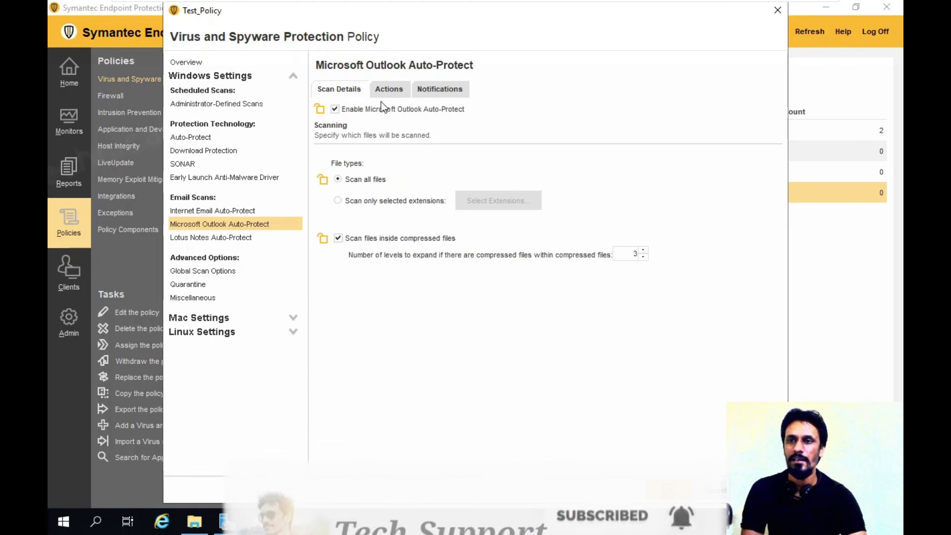
pyautogui.click(390, 90)
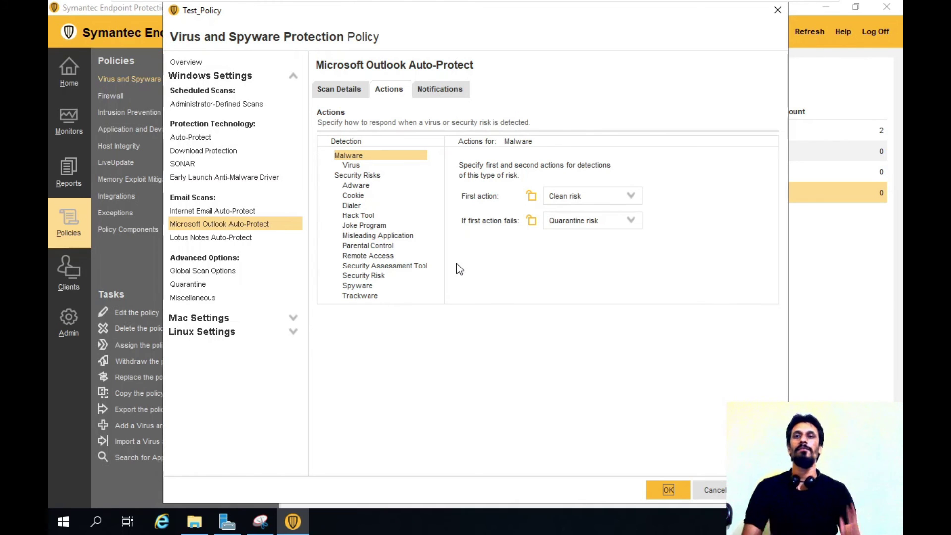
pyautogui.click(207, 269)
pyautogui.click(203, 285)
pyautogui.click(206, 298)
pyautogui.click(208, 284)
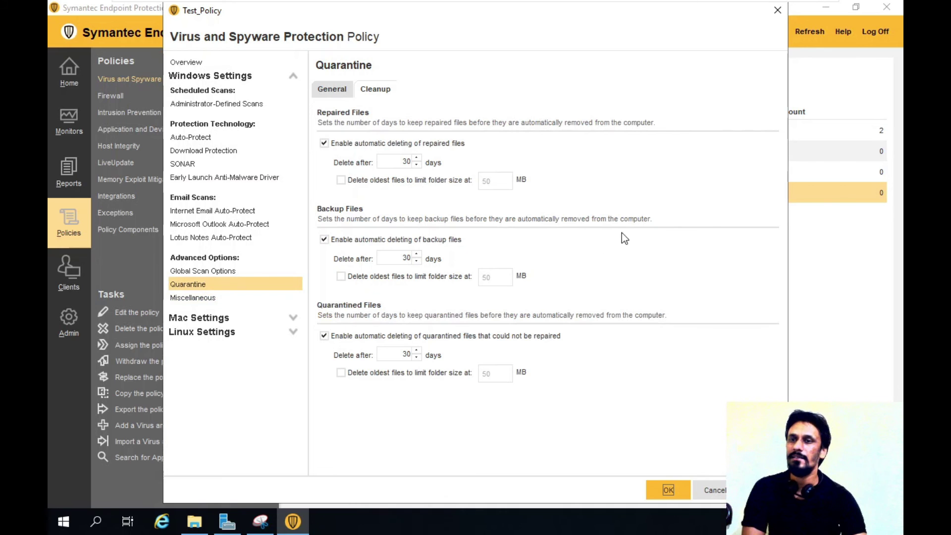
# Turn off automatic deletion of quarantine backup files and save Test_Policy with OK.
pyautogui.click(333, 92)
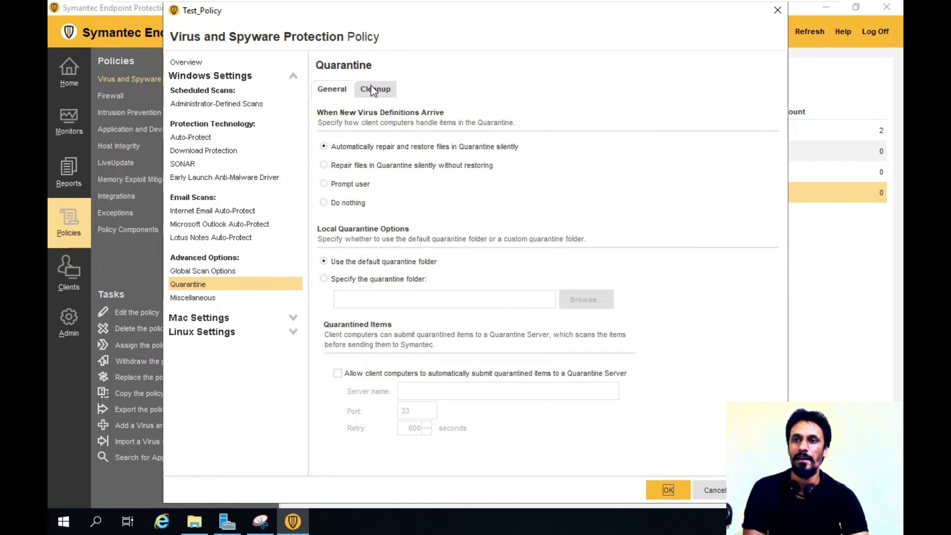
pyautogui.click(373, 90)
pyautogui.click(331, 91)
pyautogui.click(374, 89)
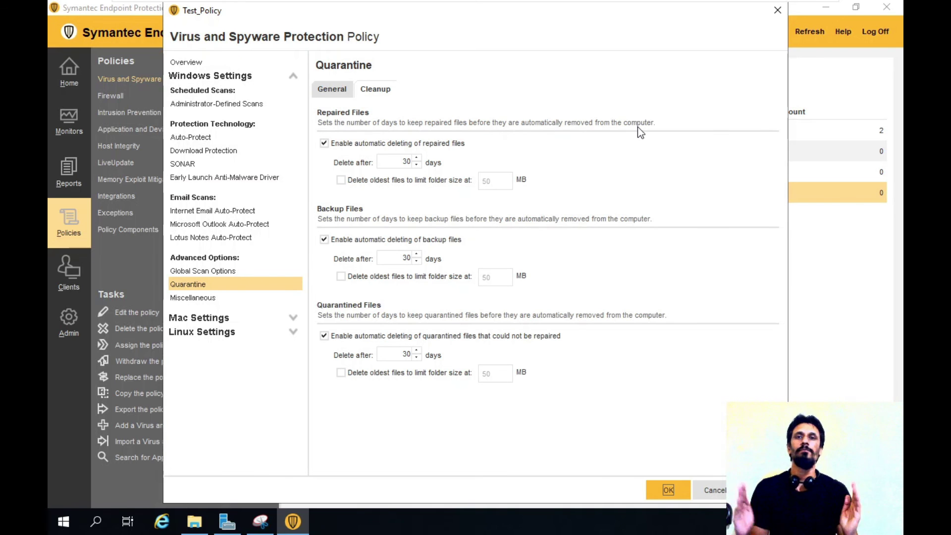
pyautogui.press('space')
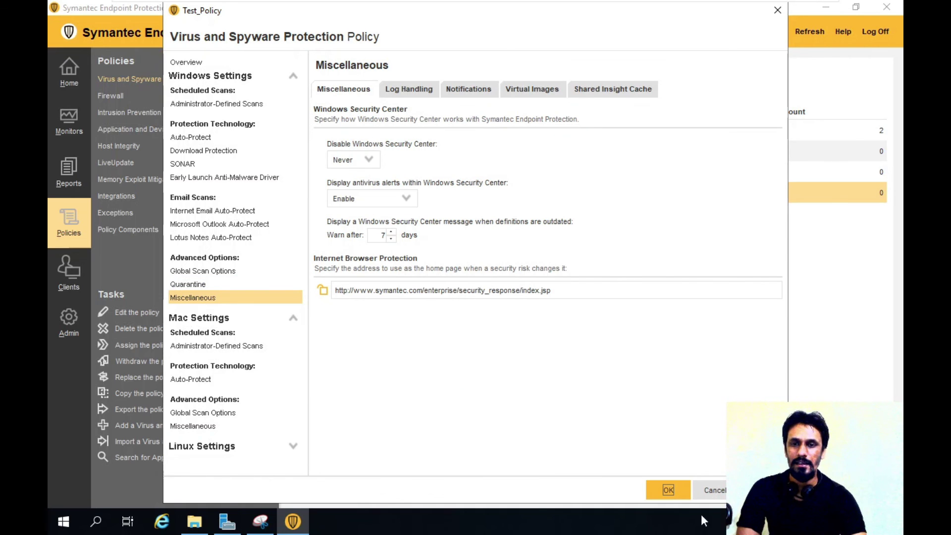
pyautogui.click(668, 490)
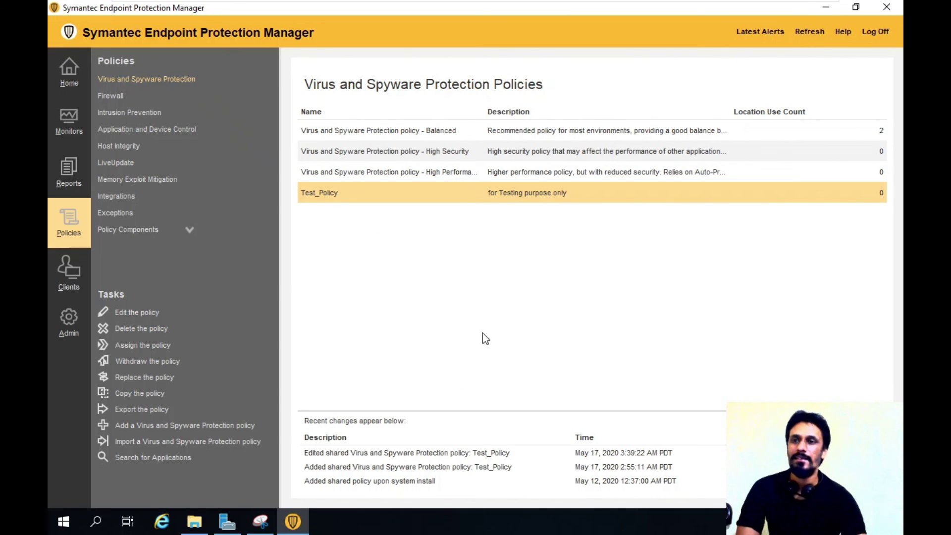